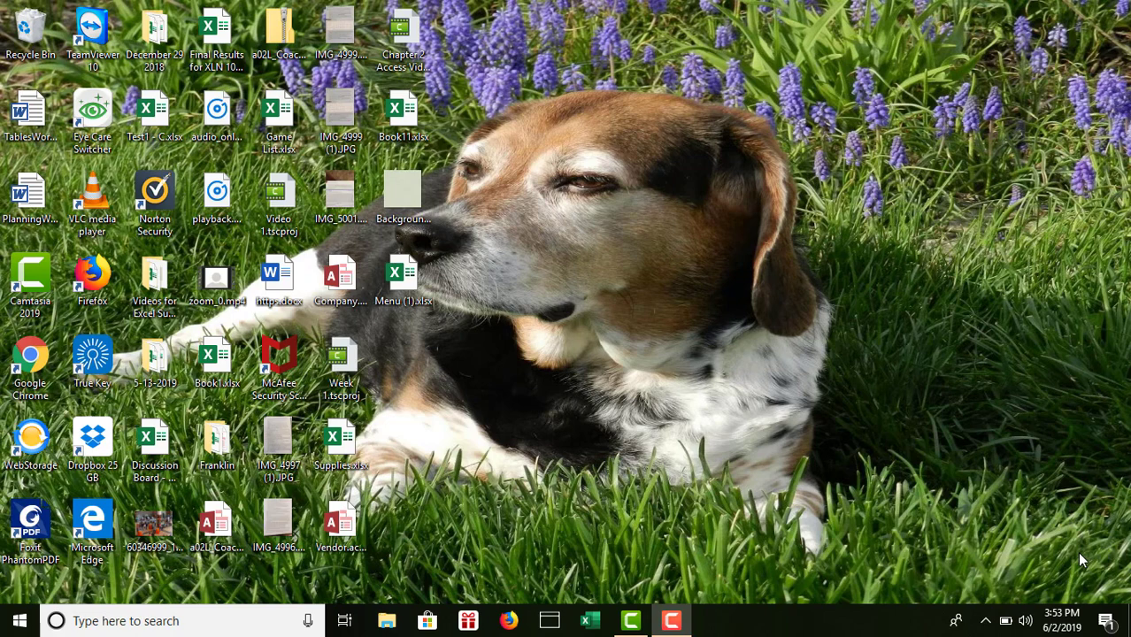
# Open the Menu (1) workbook from the desktop and choose the Desktop folder as the location for saving a copy.
pyautogui.click(410, 280)
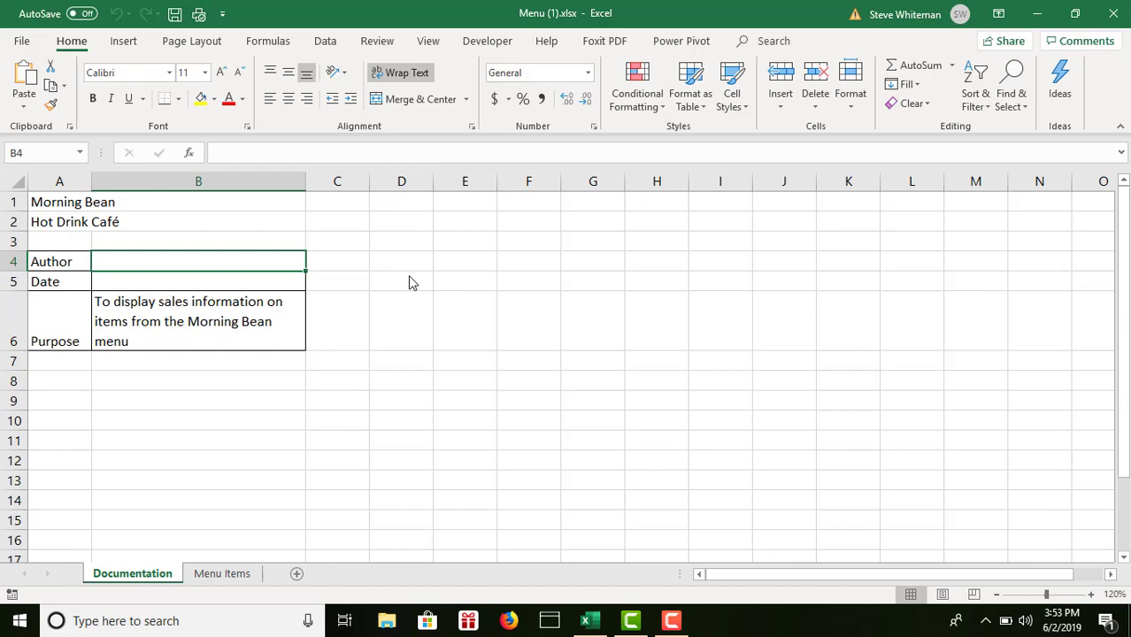
pyautogui.click(22, 41)
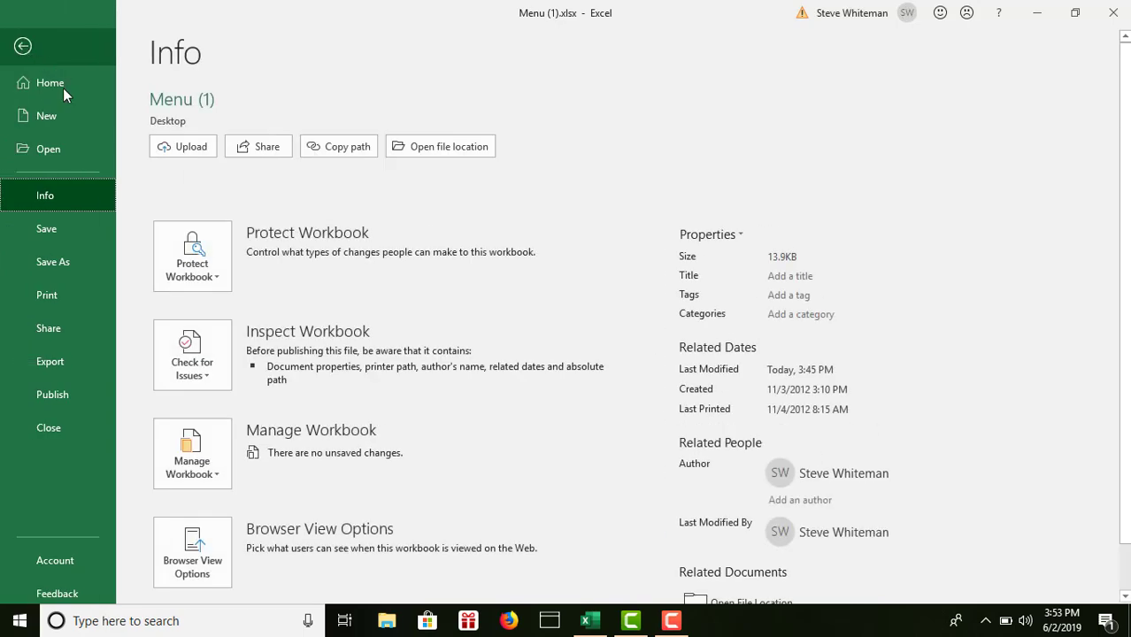
pyautogui.click(56, 262)
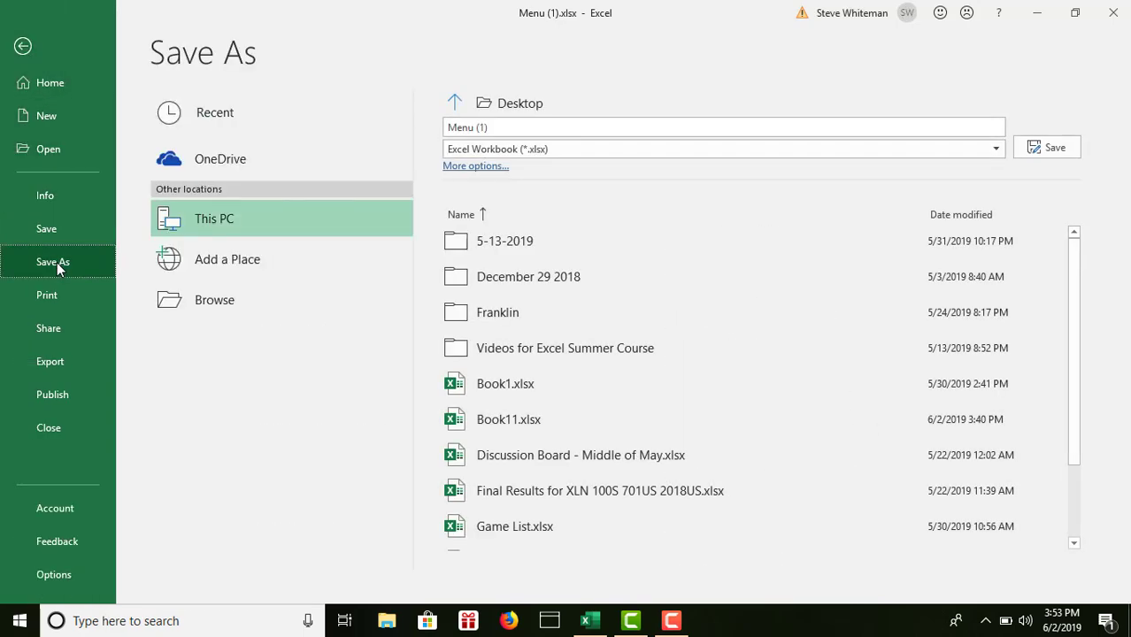
pyautogui.click(196, 315)
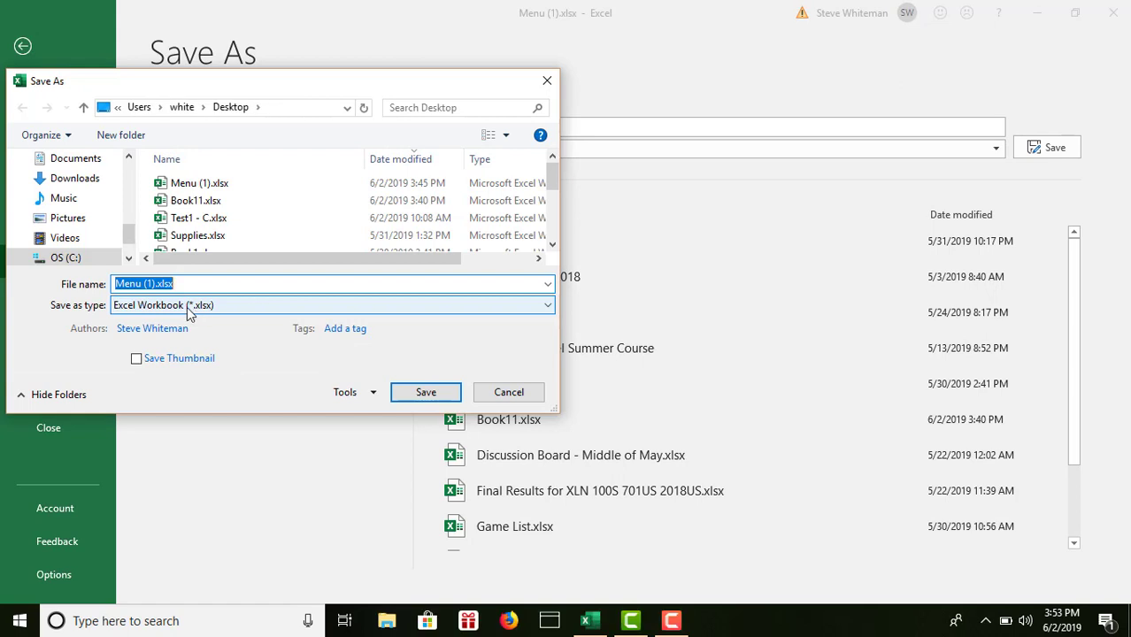
pyautogui.scroll(6, 125, 177)
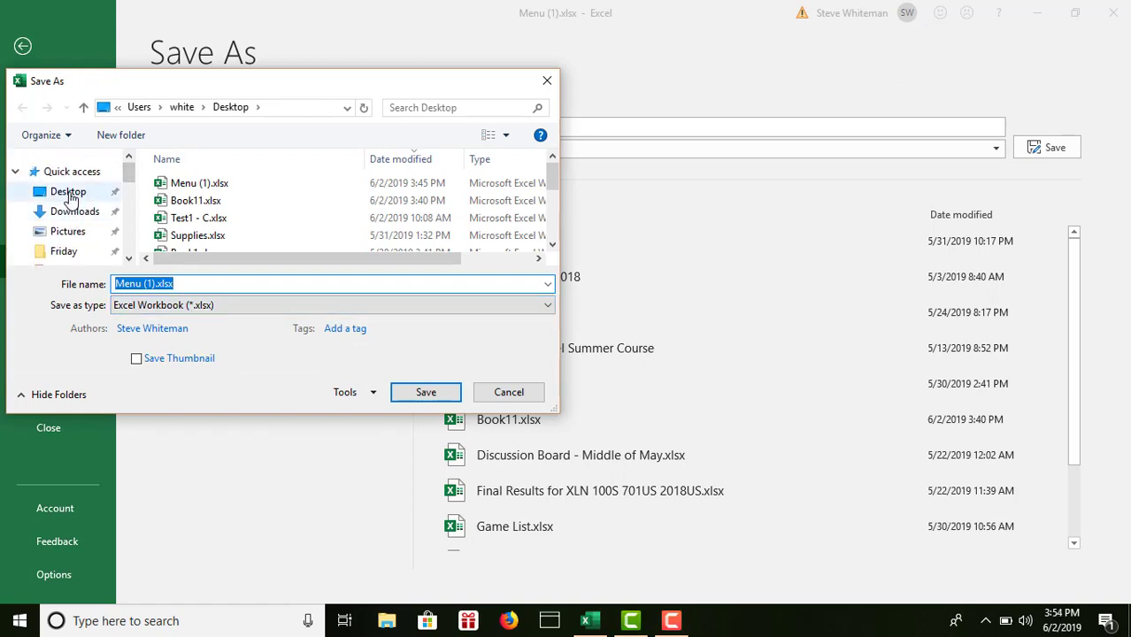
pyautogui.click(71, 193)
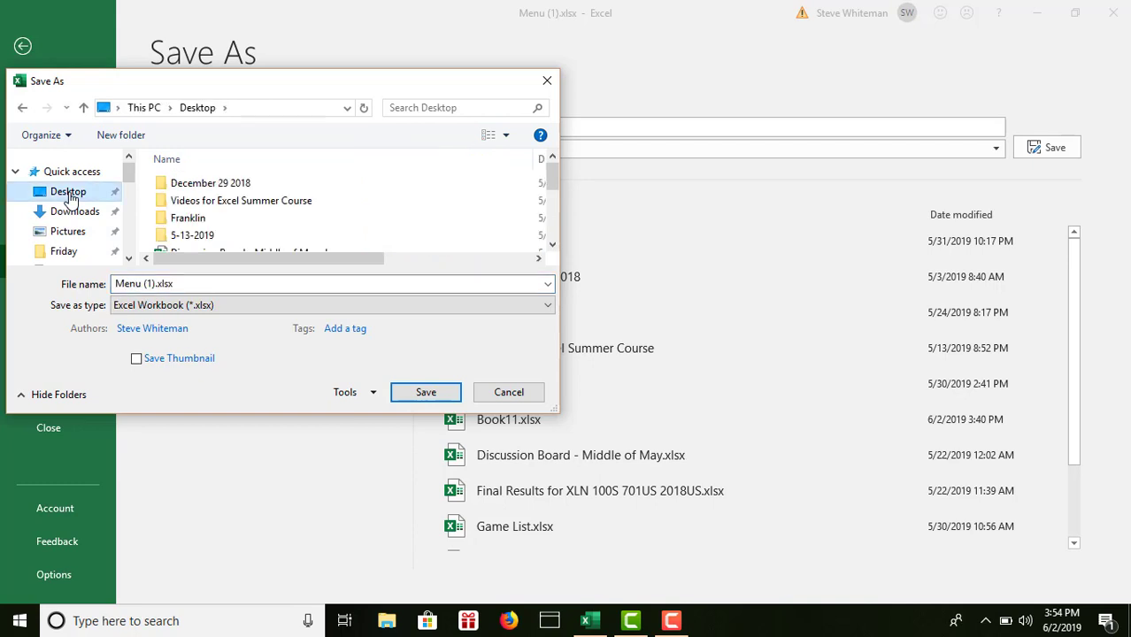
# Name the workbook copy Menu Sales.xlsx and save it.
pyautogui.click(145, 283)
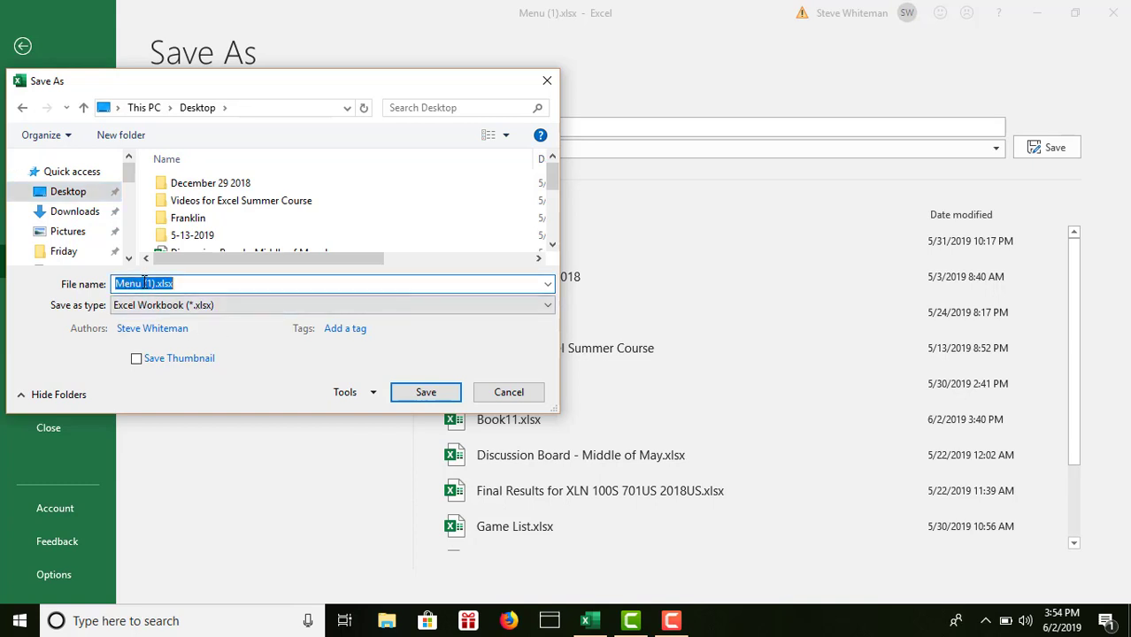
pyautogui.click(145, 283)
pyautogui.press('BackSpace')
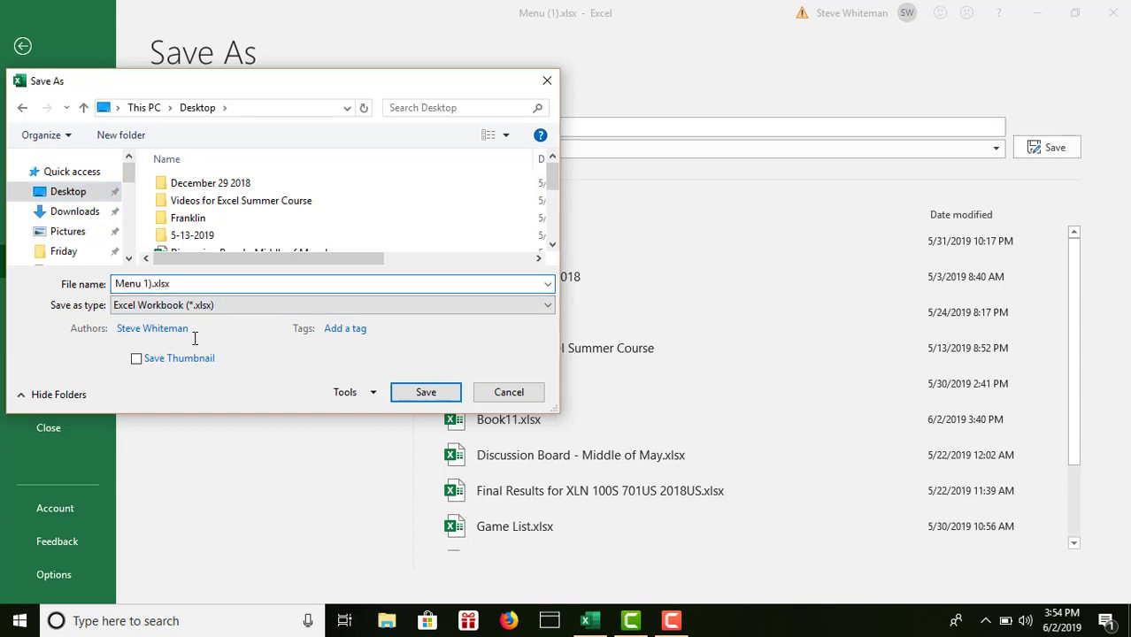
pyautogui.press('Delete')
pyautogui.press('Delete')
pyautogui.write('Sales')
pyautogui.click(420, 395)
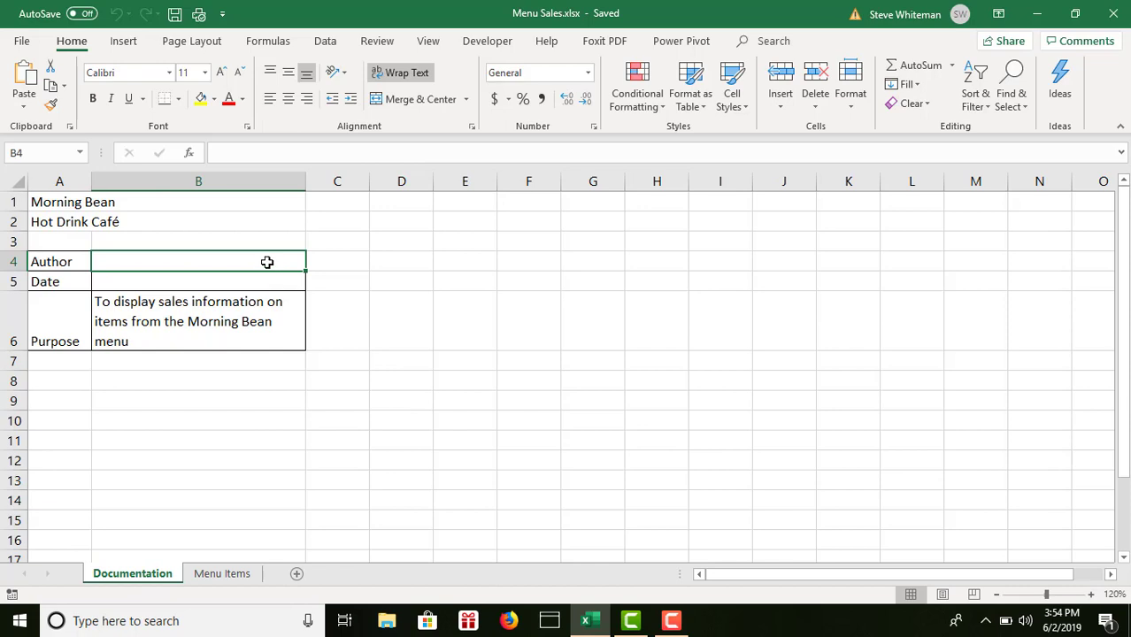
# Enter the author's full name in cell B4 and the date June 2, 2019 in cell B5 of the Documentation sheet.
pyautogui.write('Steve ')
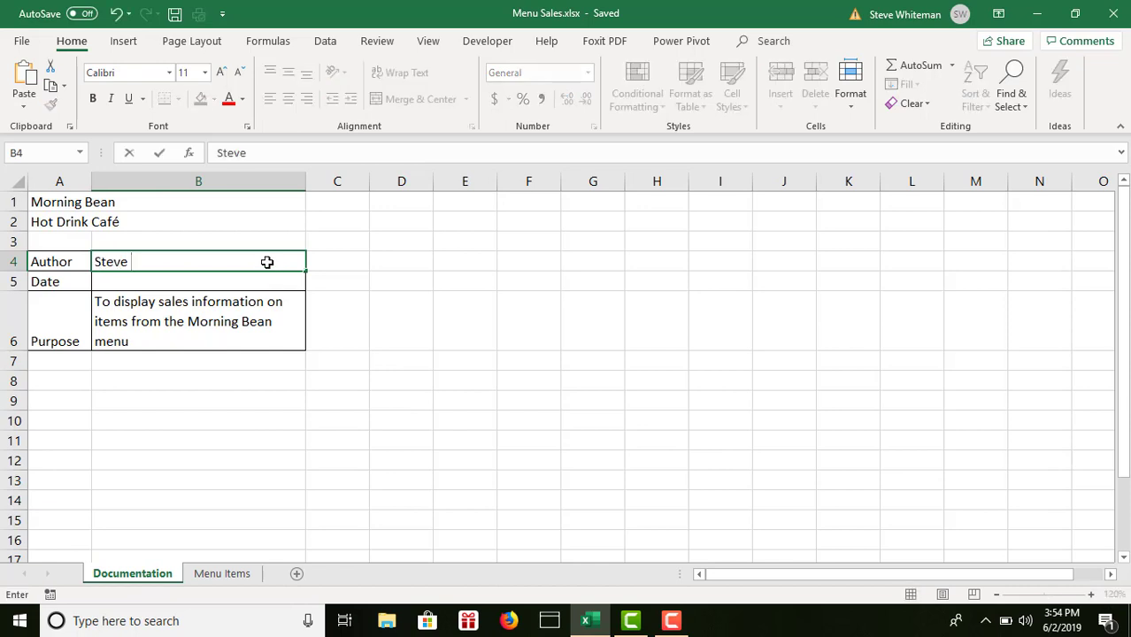
pyautogui.write('Whitem')
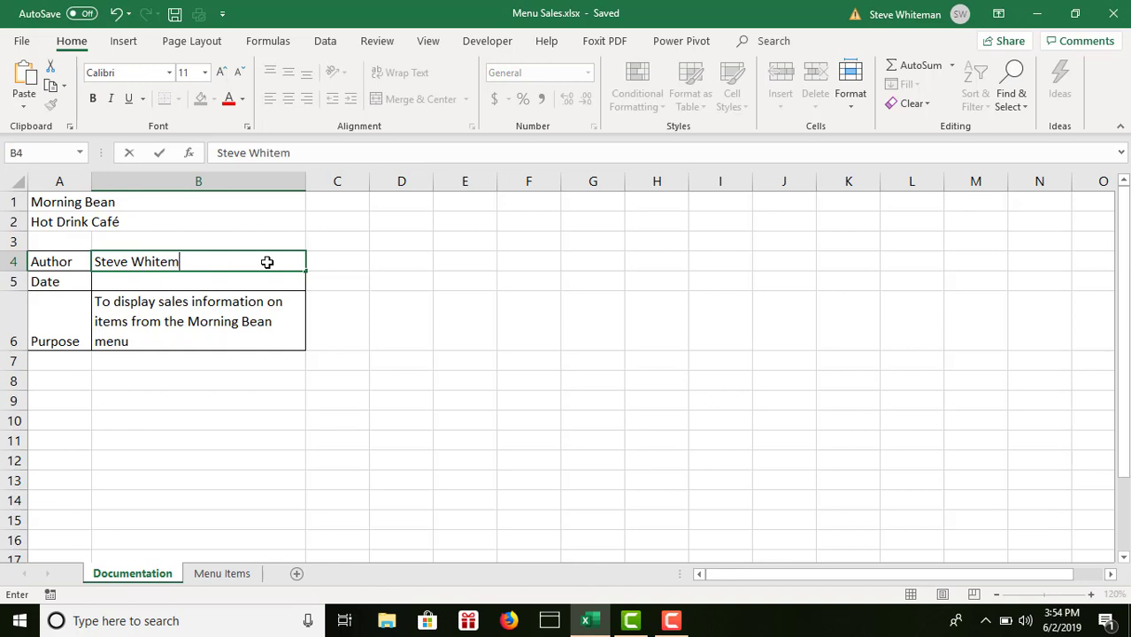
pyautogui.write('an')
pyautogui.press('Return')
pyautogui.write('Jun')
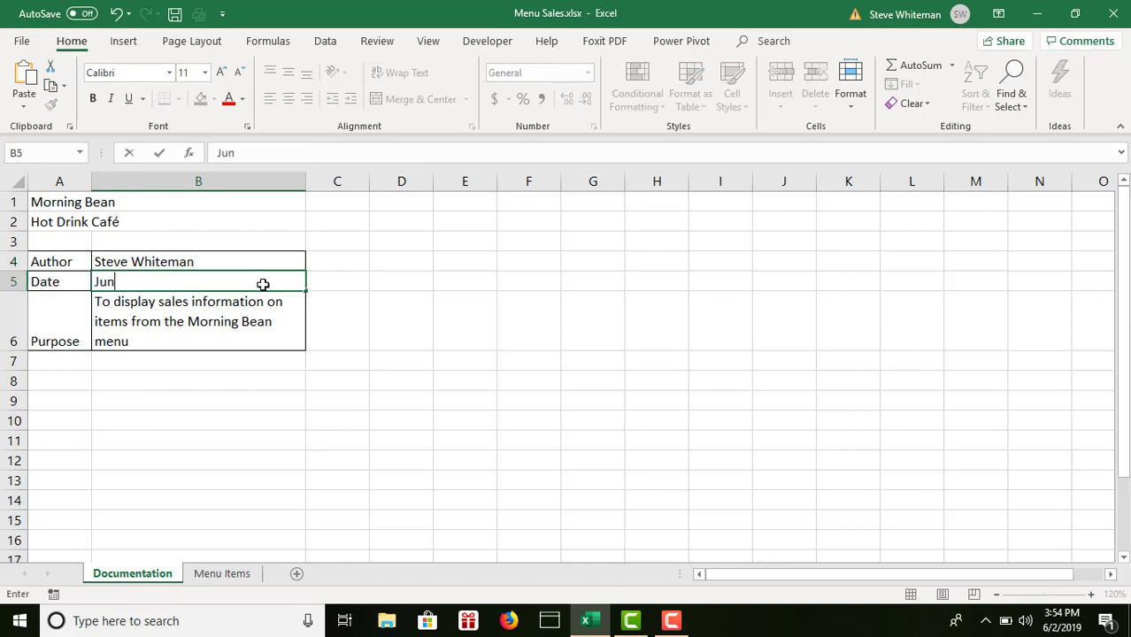
pyautogui.write('e 2, 2019')
pyautogui.press('Return')
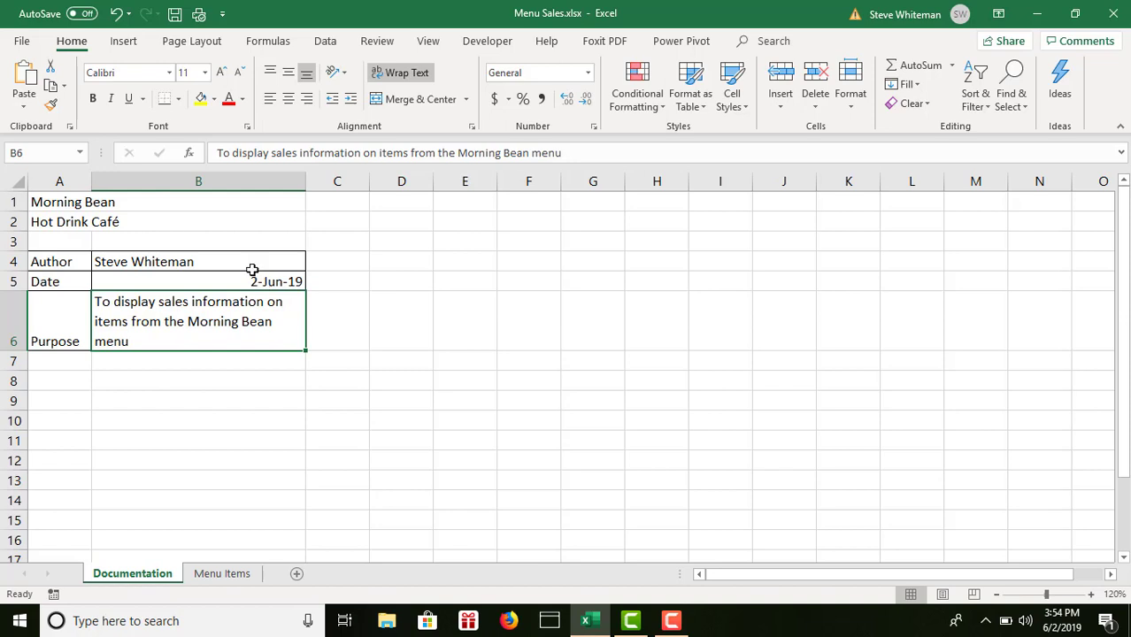
# Apply the Retrospect theme to the workbook.
pyautogui.click(193, 41)
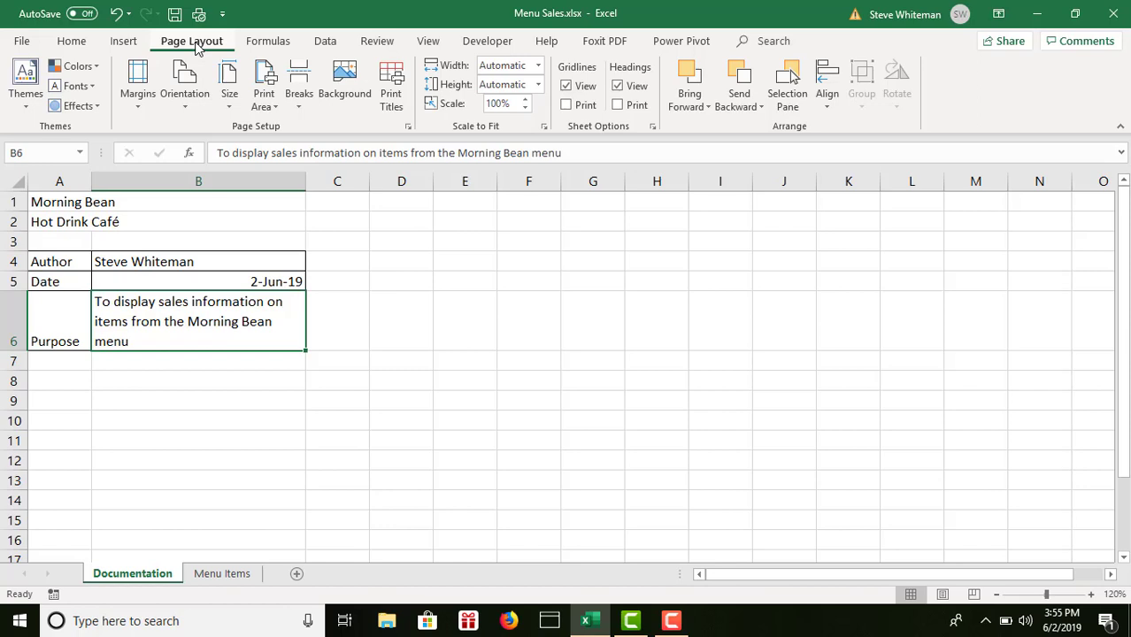
pyautogui.click(26, 106)
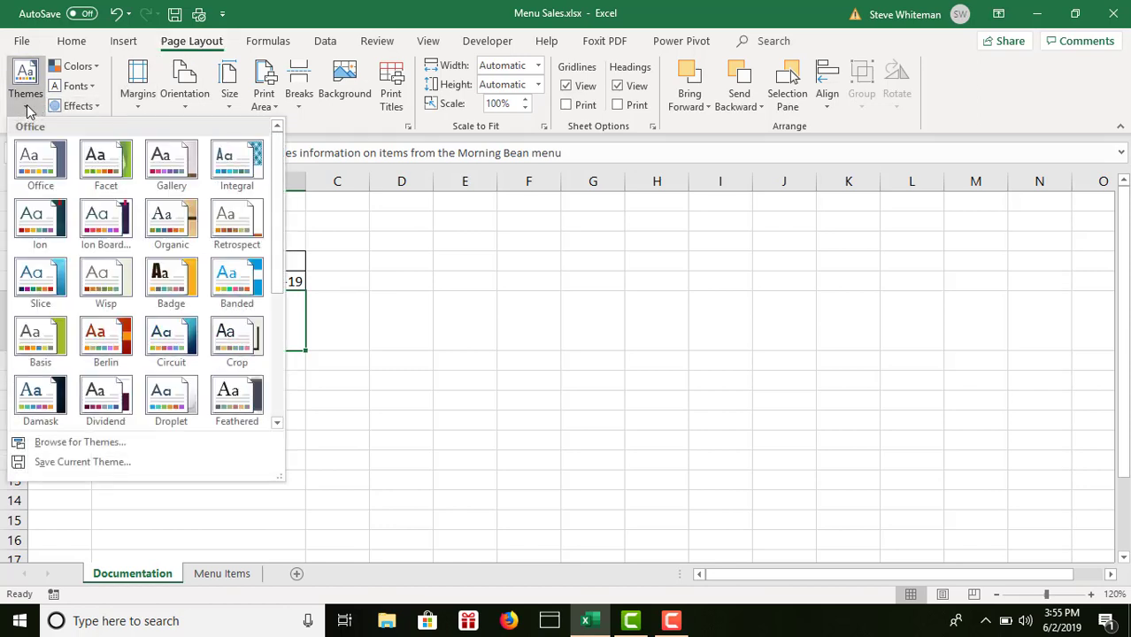
pyautogui.click(232, 227)
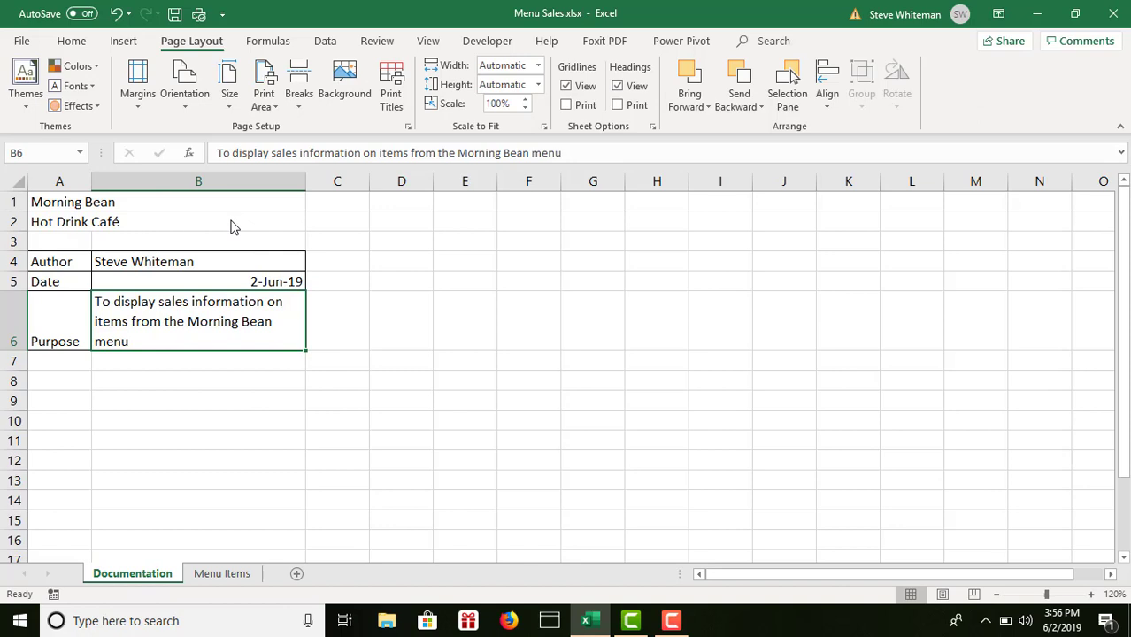
# Set the picture Background2.jpg from the Desktop folder as the background of the Documentation sheet.
pyautogui.click(346, 78)
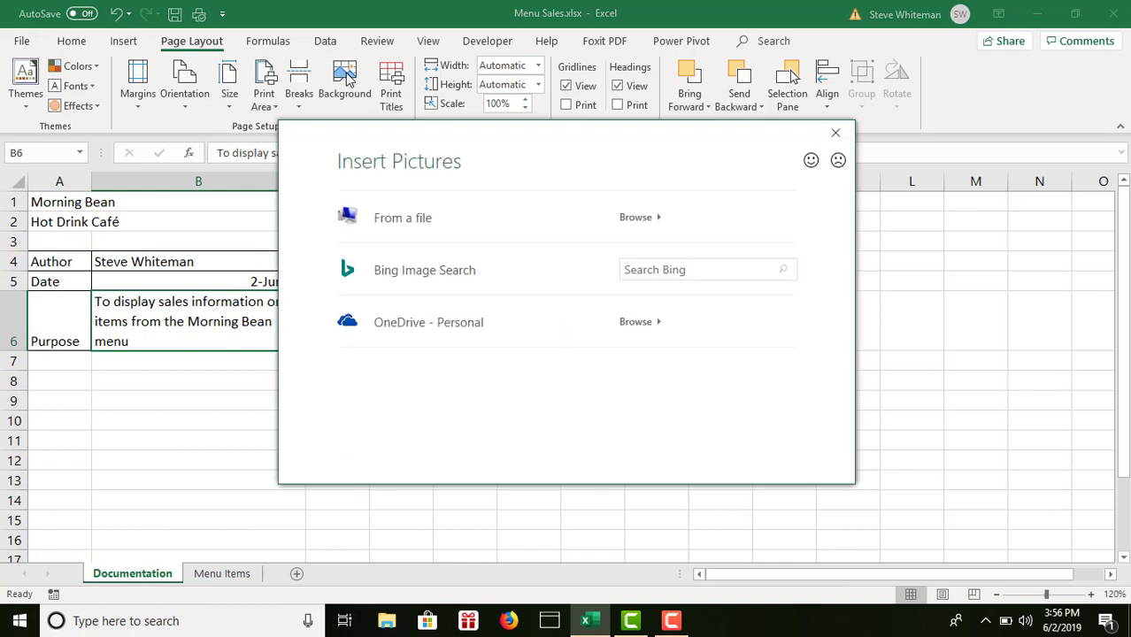
pyautogui.click(637, 218)
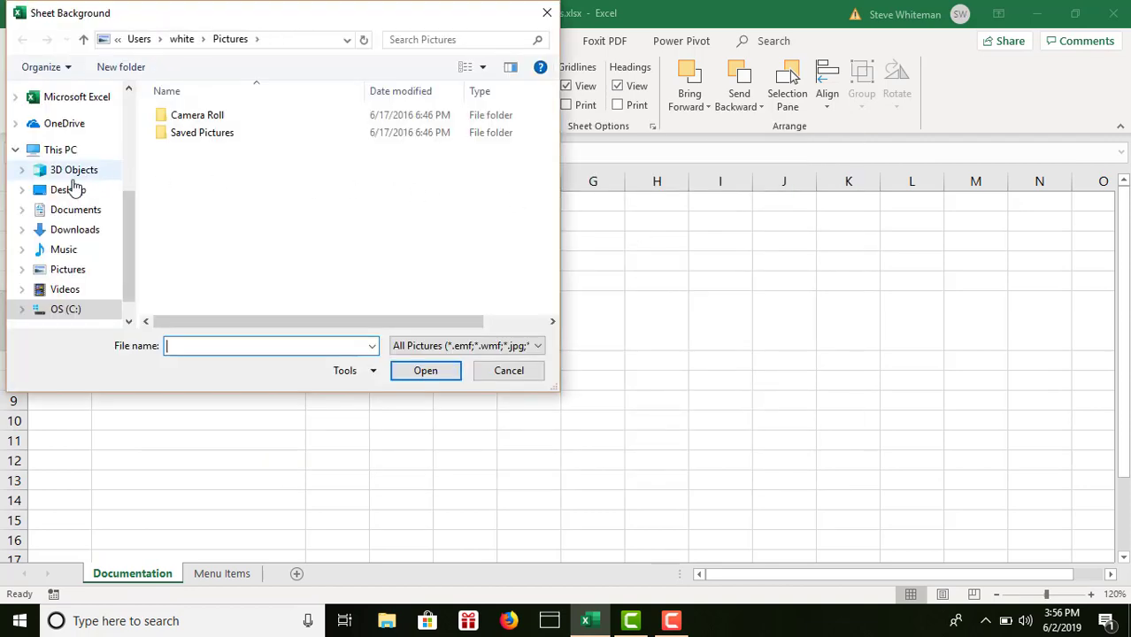
pyautogui.click(71, 191)
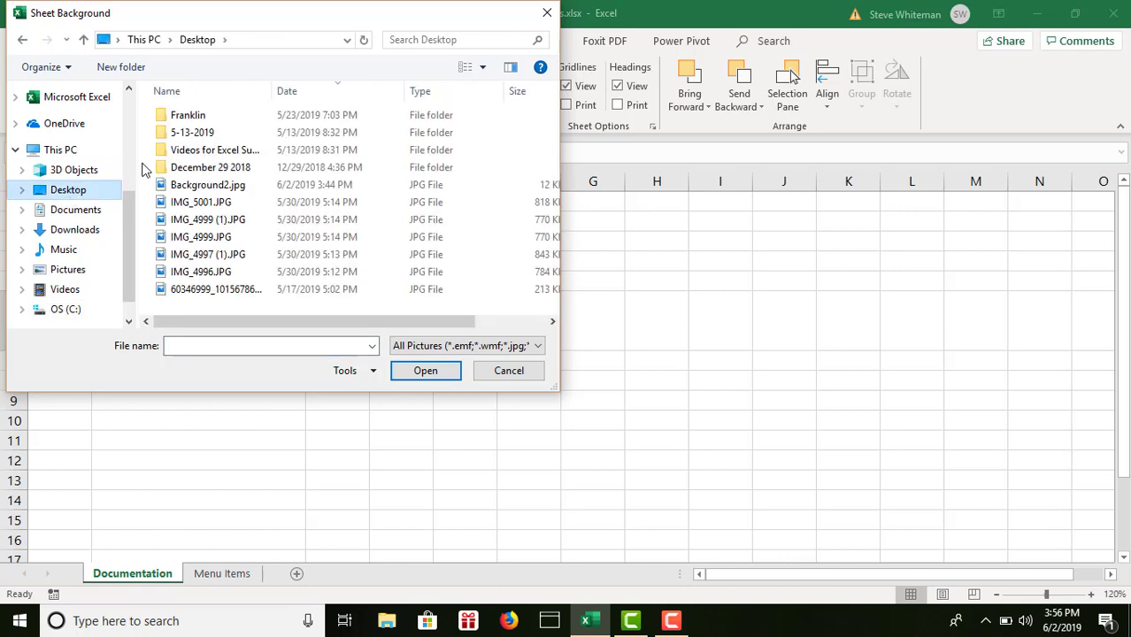
pyautogui.click(232, 187)
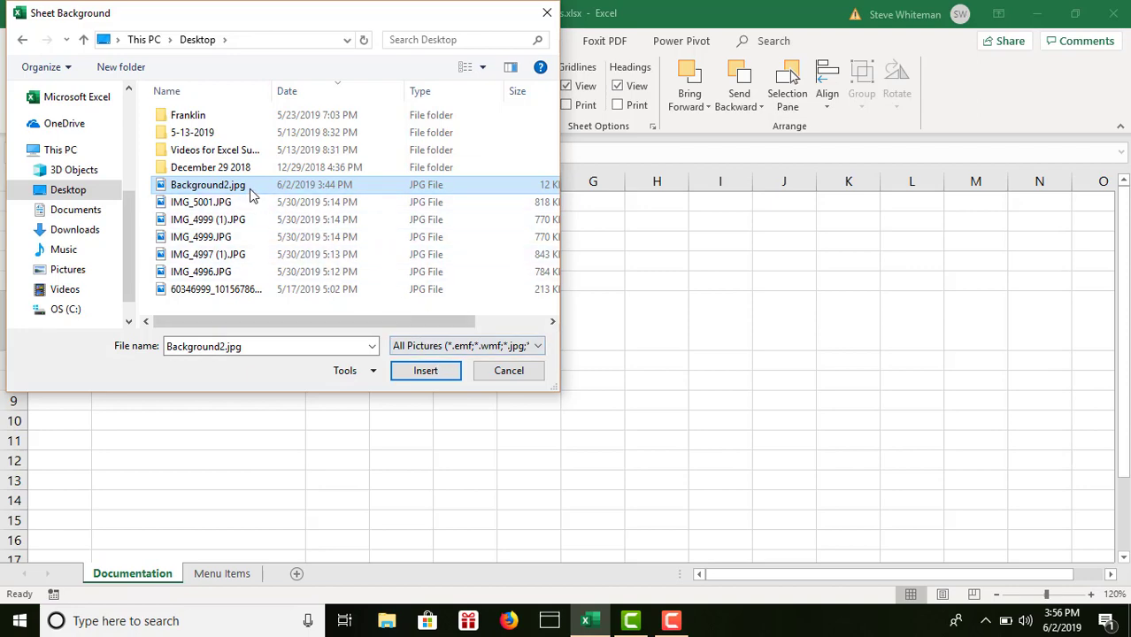
pyautogui.click(426, 371)
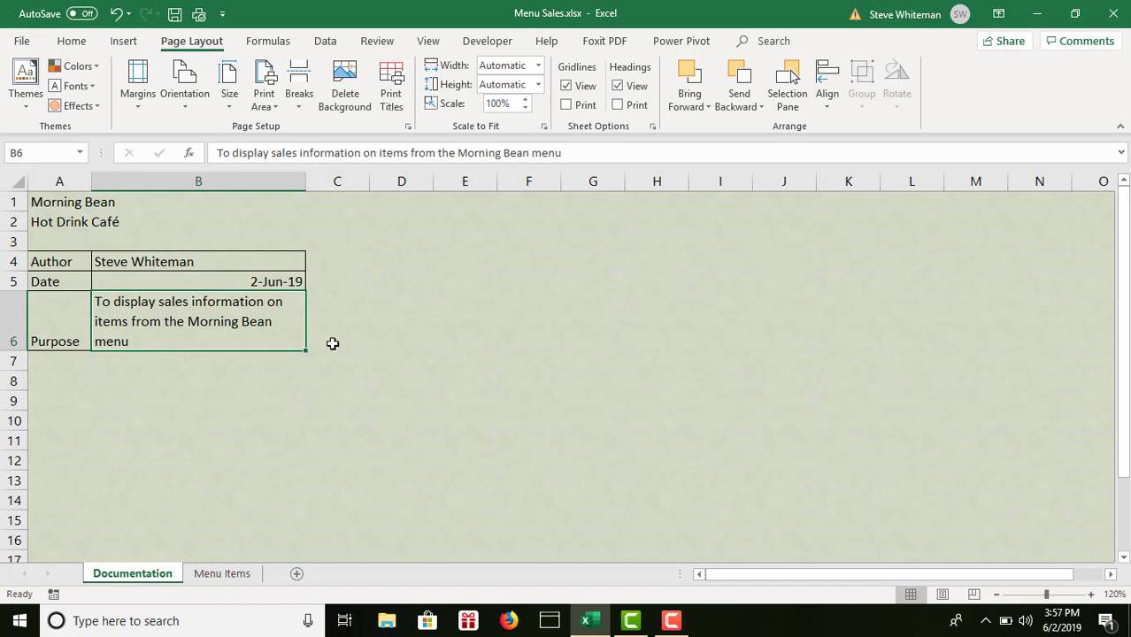
# Format the Morning Bean title in cell A1 as 26-point bold text in the Calibri Light headings font.
pyautogui.click(56, 202)
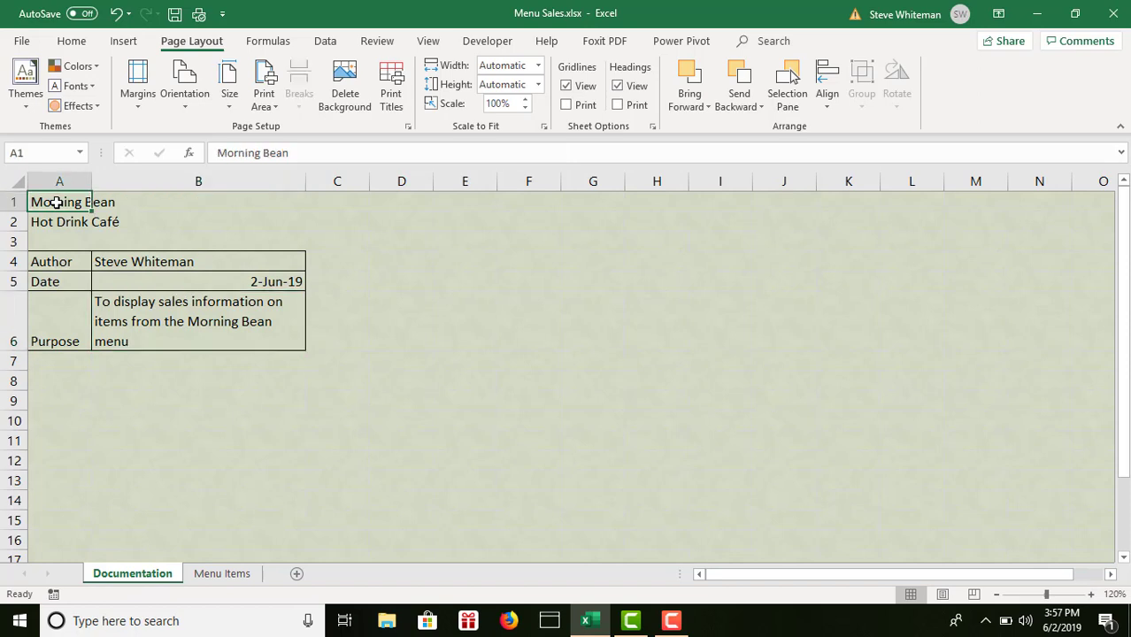
pyautogui.click(73, 41)
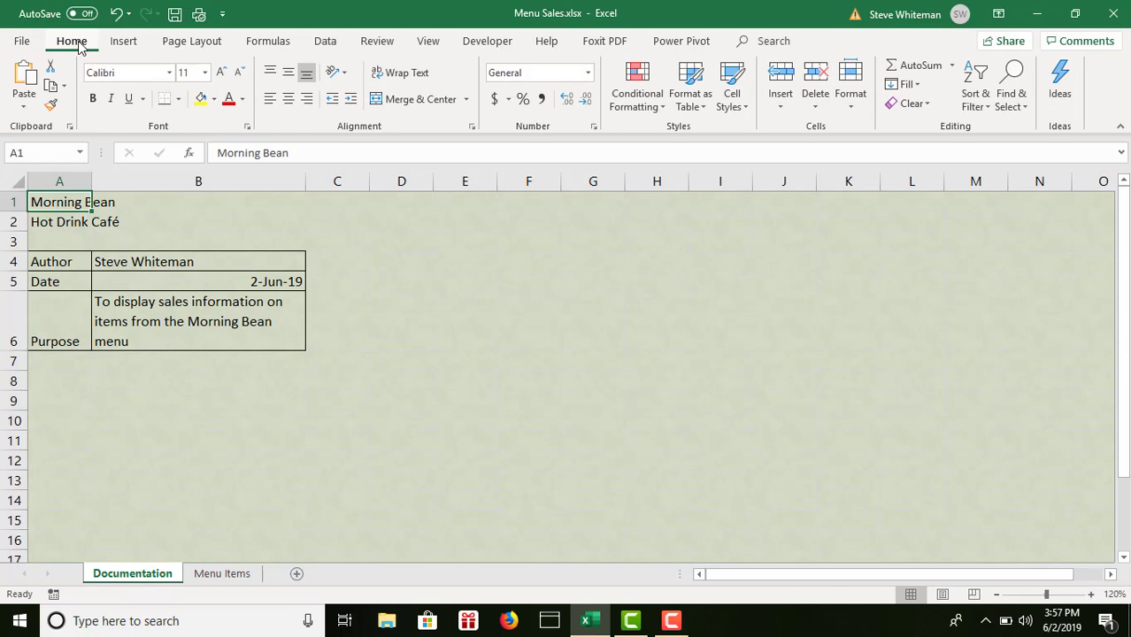
pyautogui.click(207, 73)
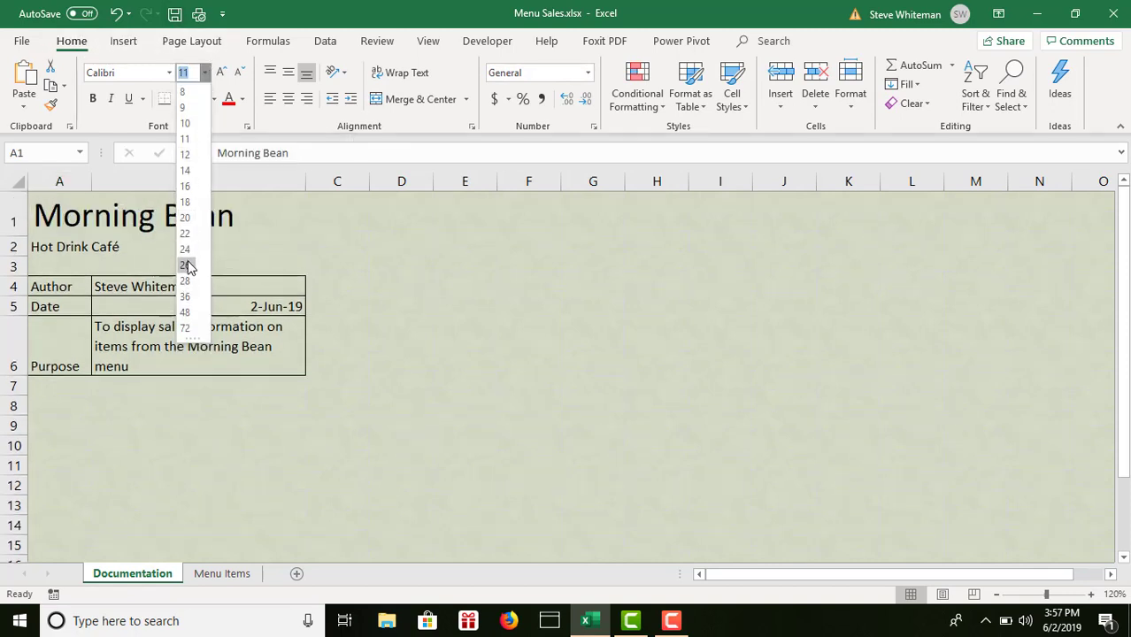
pyautogui.click(185, 266)
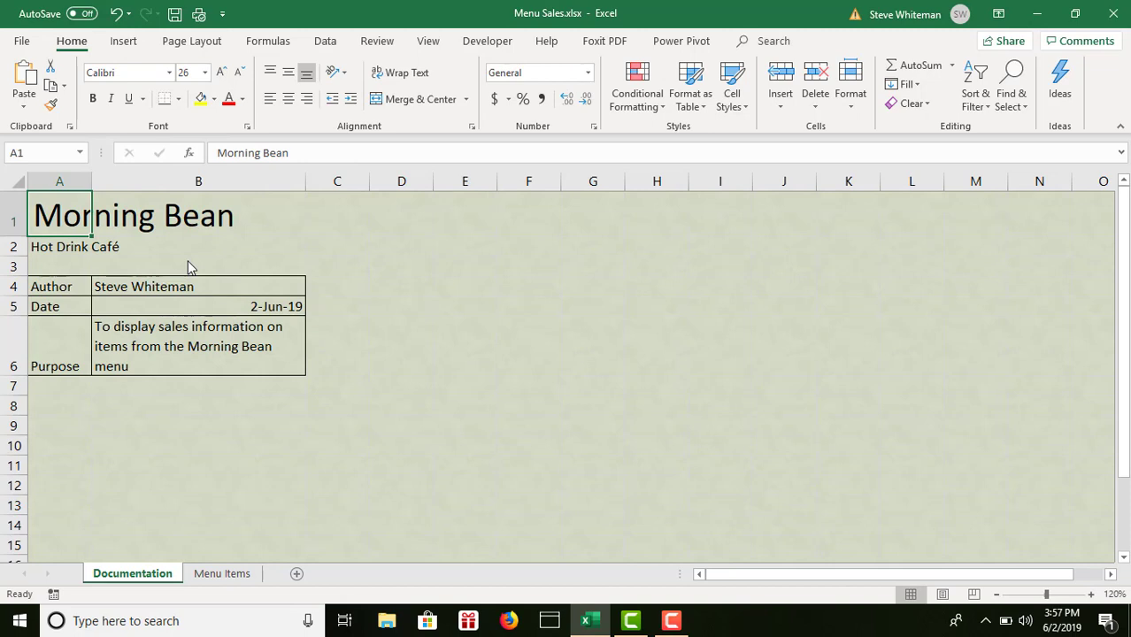
pyautogui.click(93, 101)
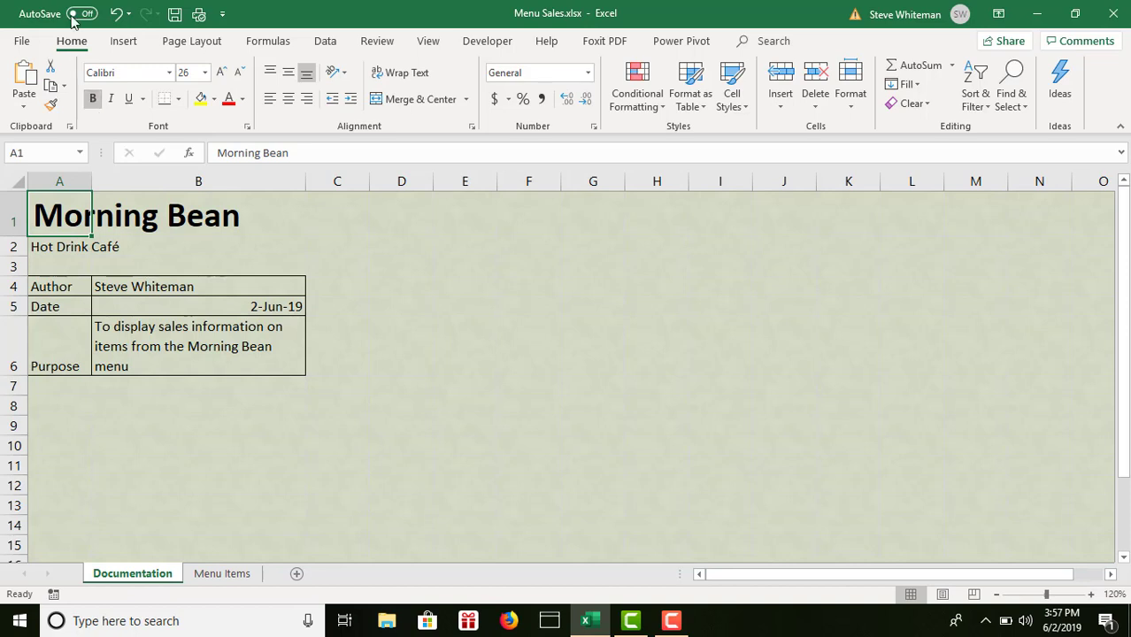
pyautogui.click(170, 72)
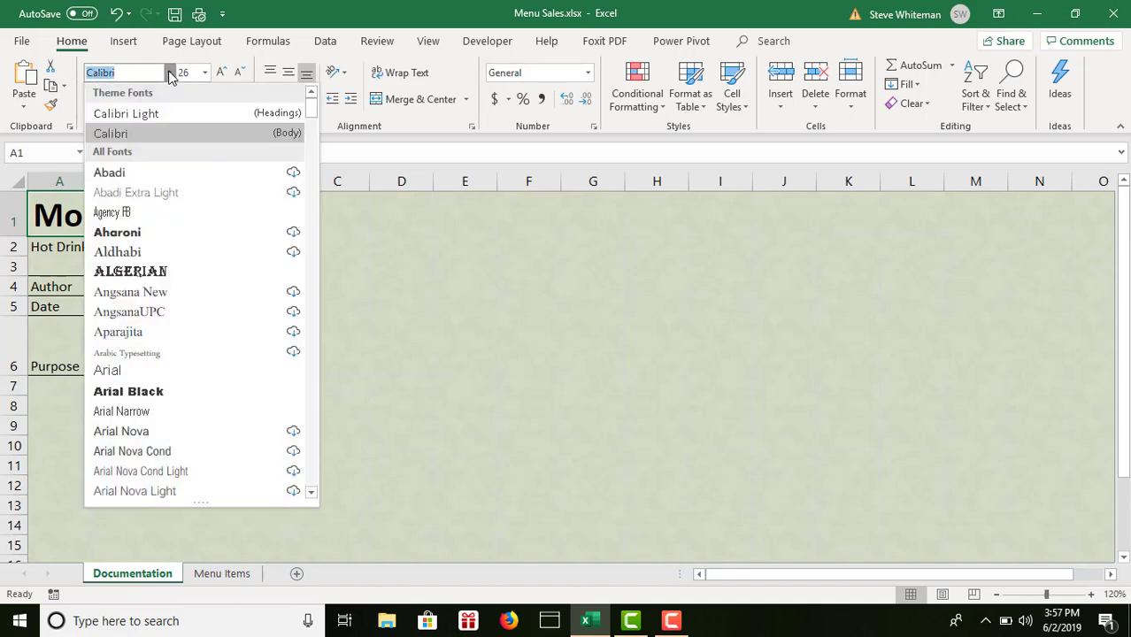
pyautogui.click(160, 118)
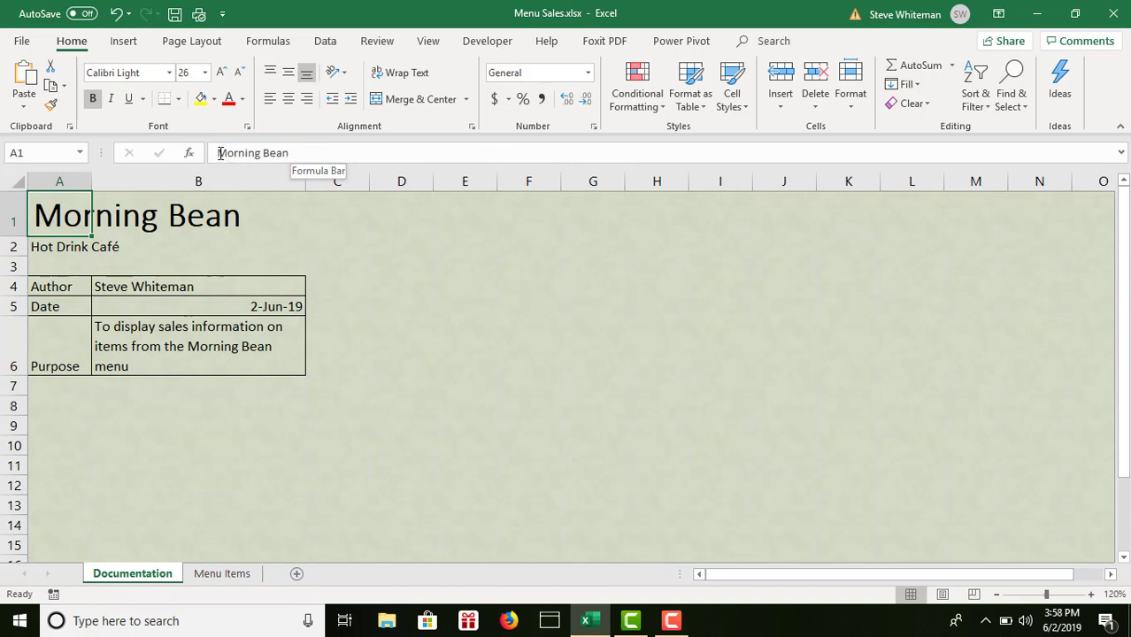
# Color only the word Morning in cell A1 with the orange theme color.
pyautogui.moveTo(220, 153); pyautogui.dragTo(254, 161)
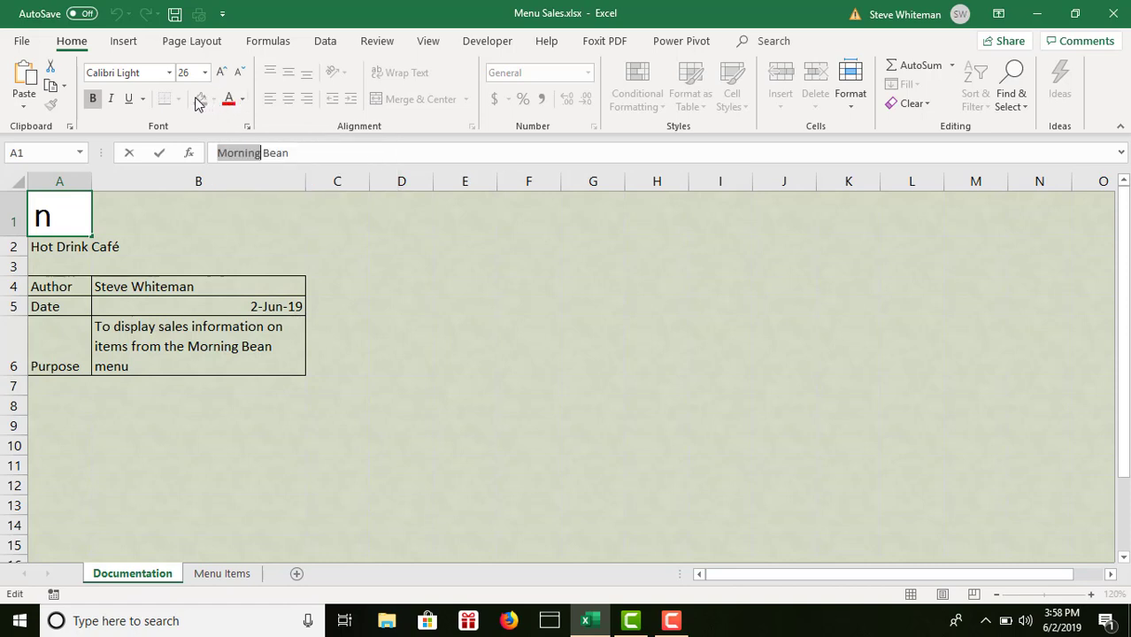
pyautogui.click(246, 102)
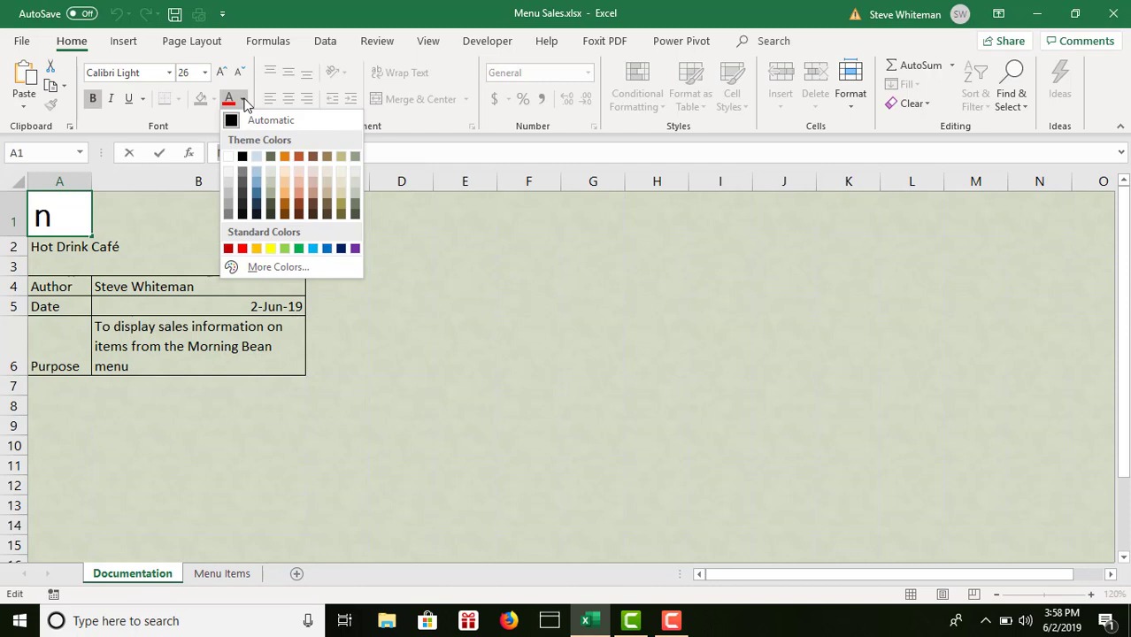
pyautogui.click(286, 156)
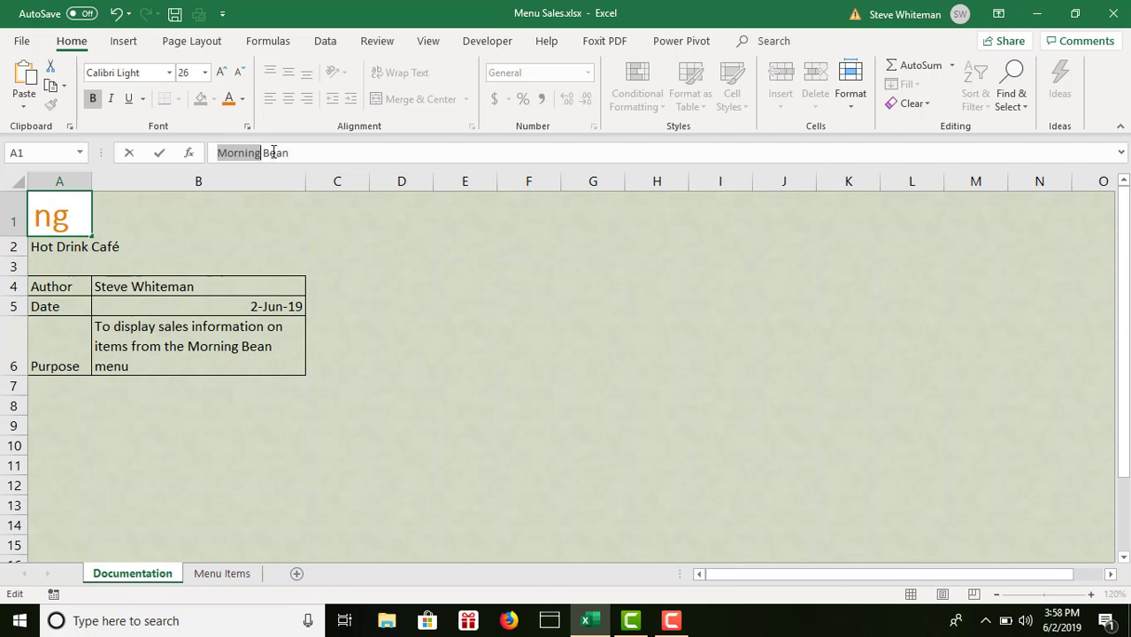
# Color only the word Bean in cell A1 with the brown theme color and finish editing the cell.
pyautogui.moveTo(263, 152); pyautogui.dragTo(288, 155)
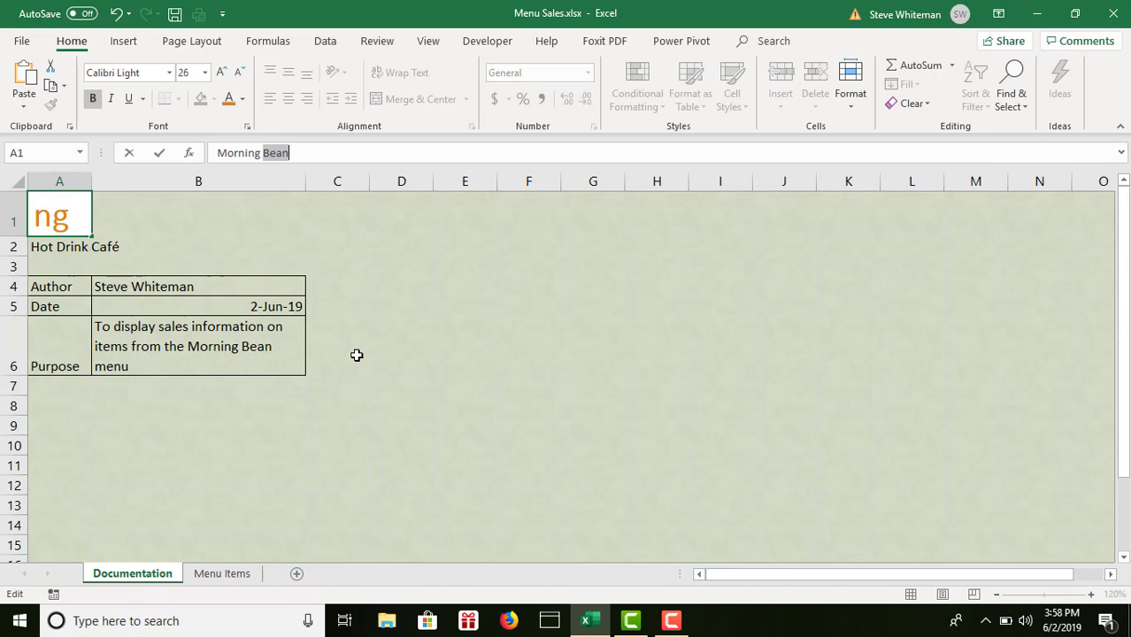
pyautogui.click(243, 100)
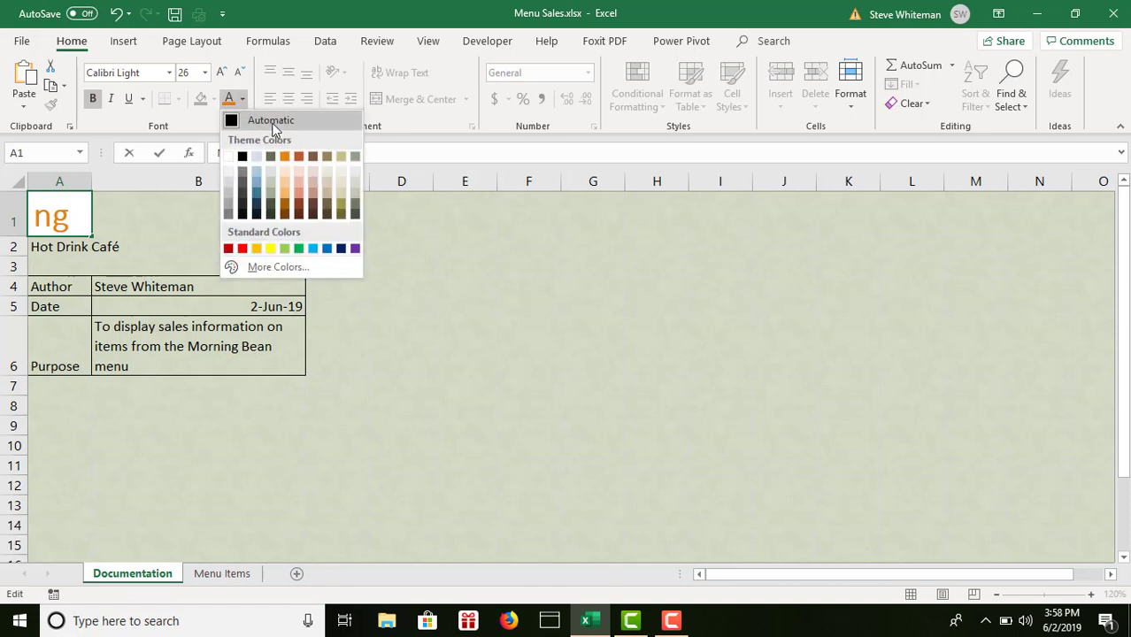
pyautogui.click(313, 155)
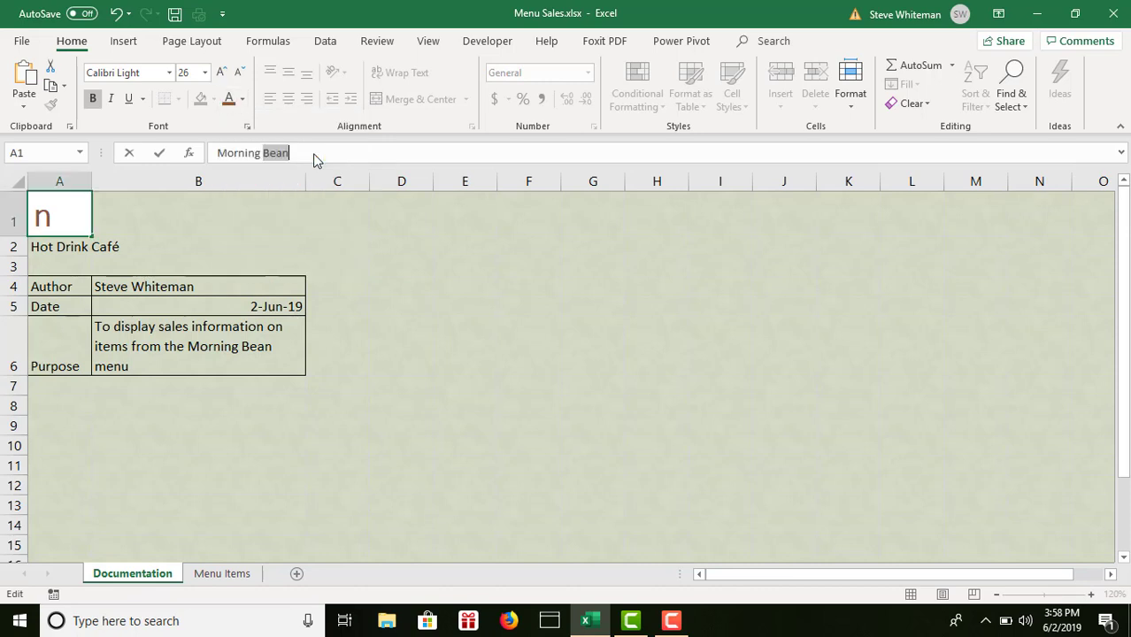
pyautogui.click(341, 207)
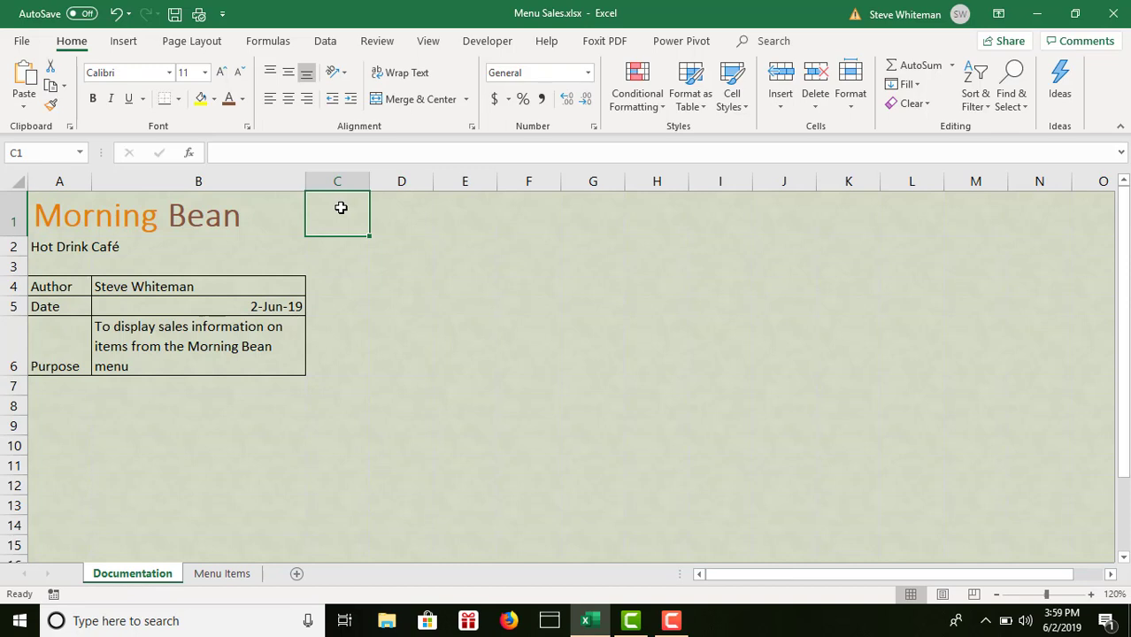
# Format the Hot Drink Café subtitle in cell A2 as 18-point italic text in the brown theme color.
pyautogui.click(58, 247)
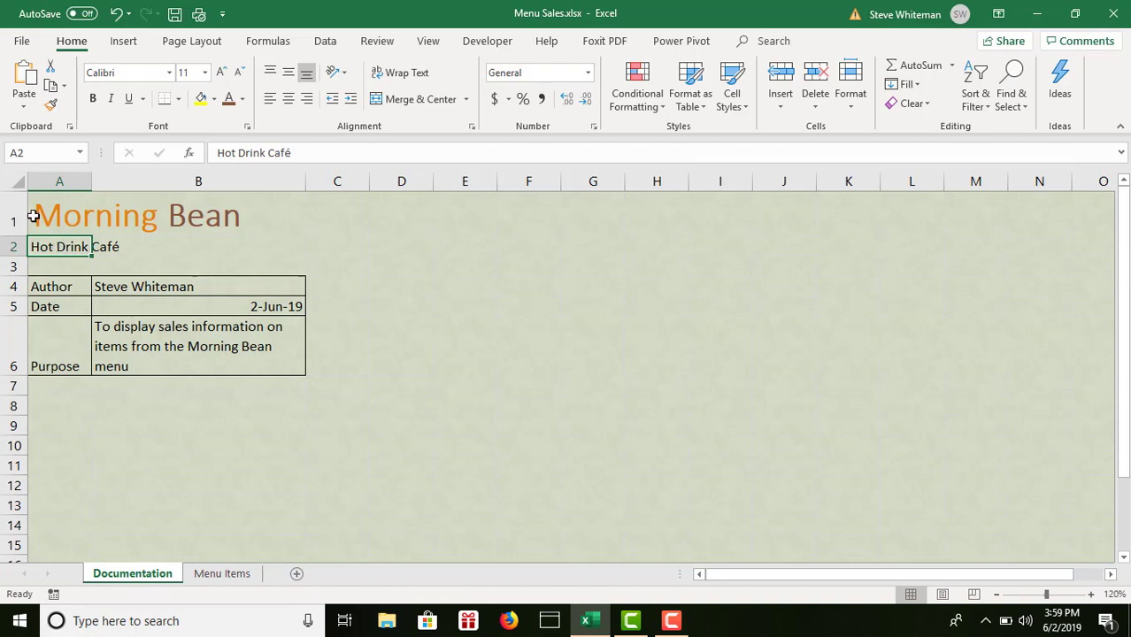
pyautogui.click(205, 72)
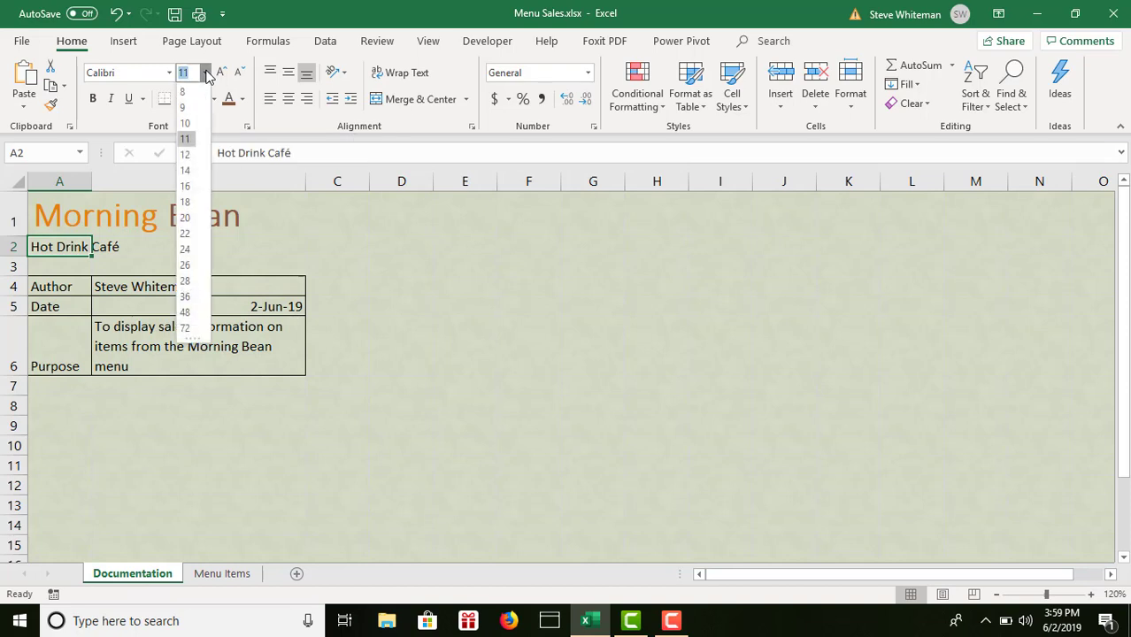
pyautogui.click(186, 203)
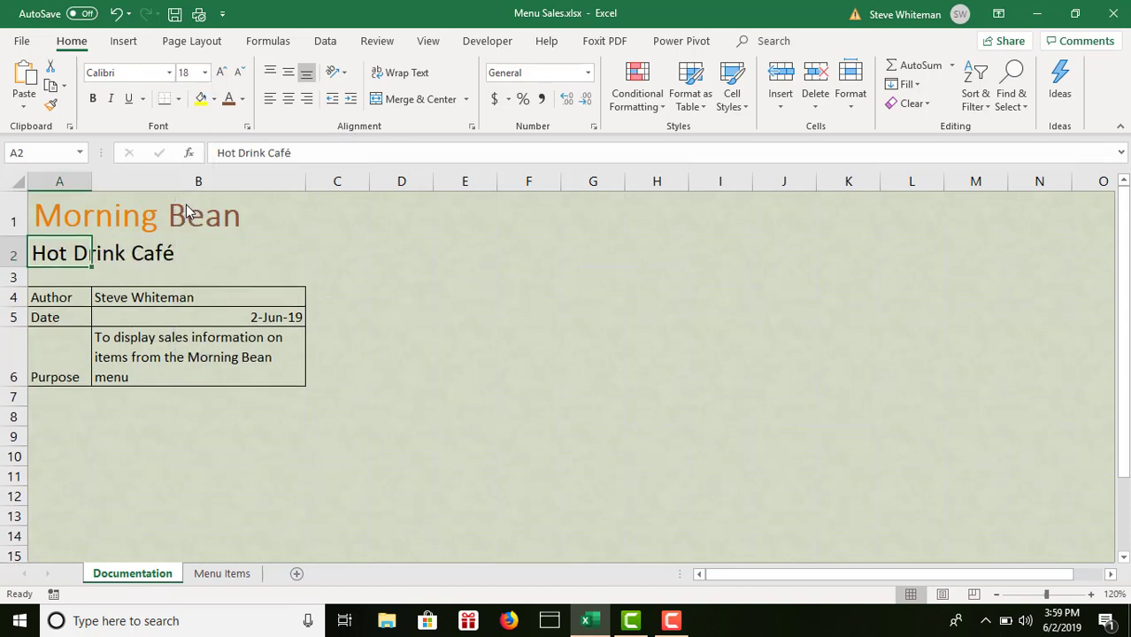
pyautogui.click(113, 101)
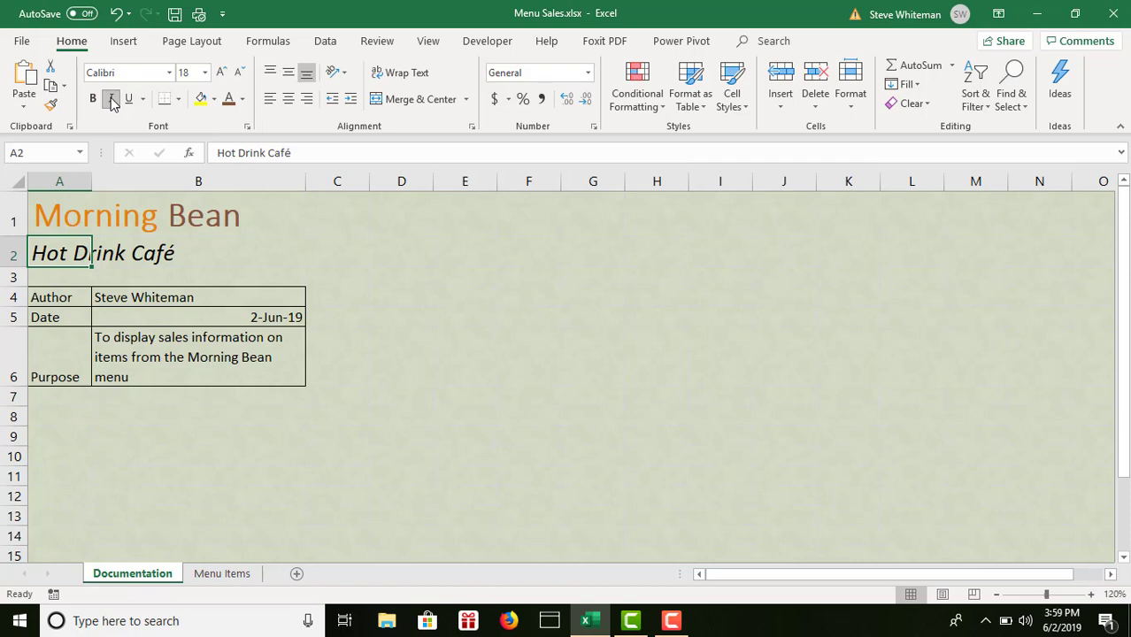
pyautogui.click(243, 100)
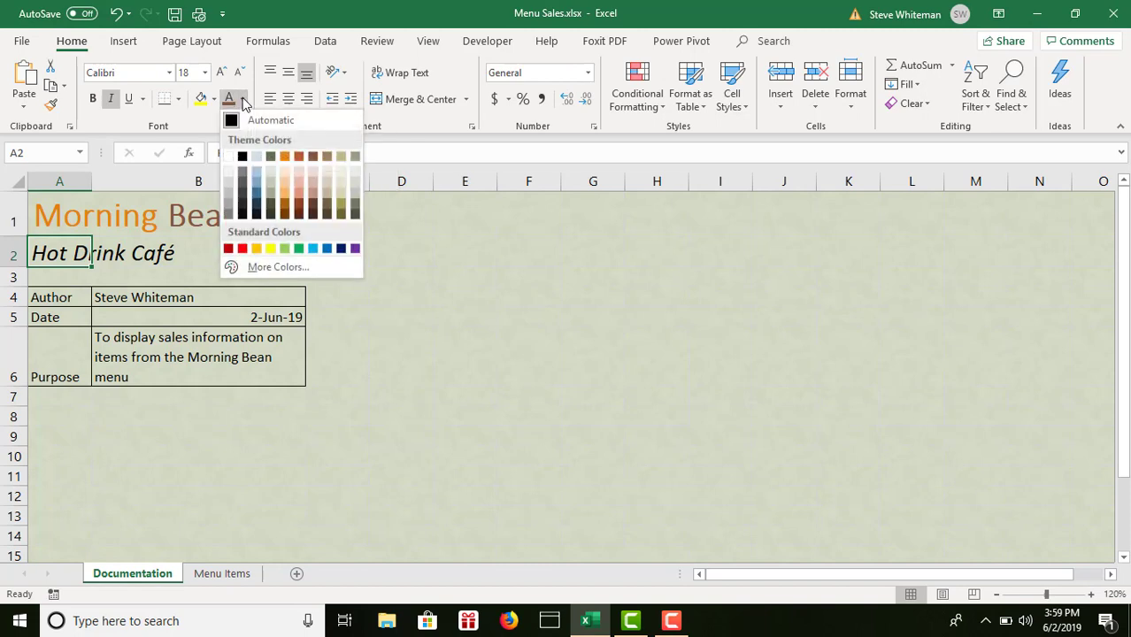
pyautogui.click(313, 158)
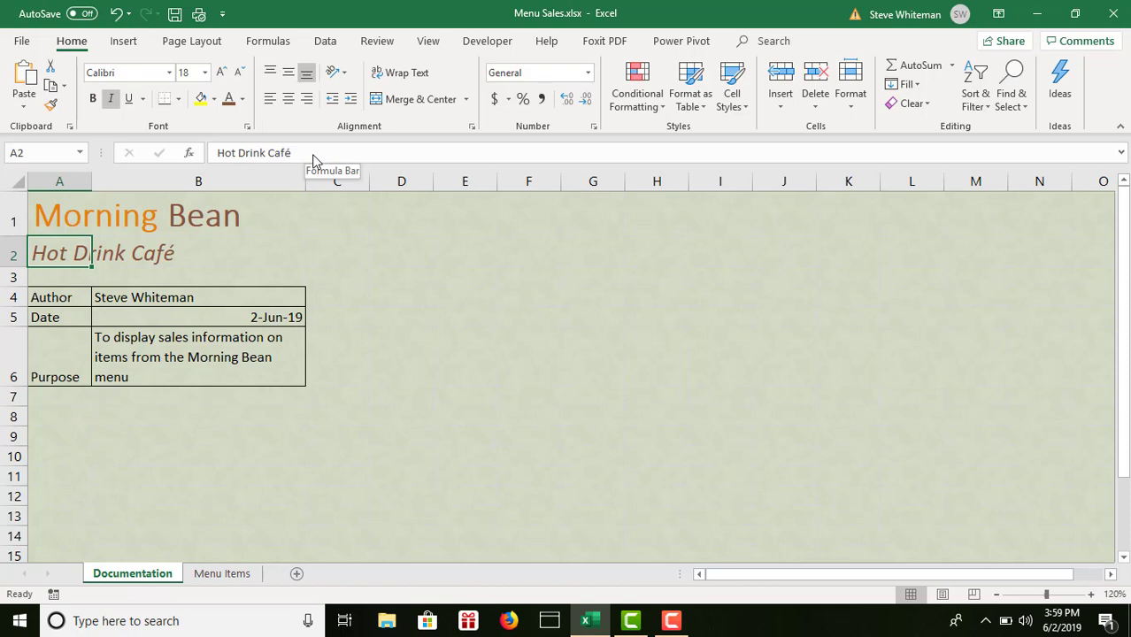
# Apply the Accent3 cell style to the Author, Date and Purpose labels in A4:A6.
pyautogui.click(66, 299)
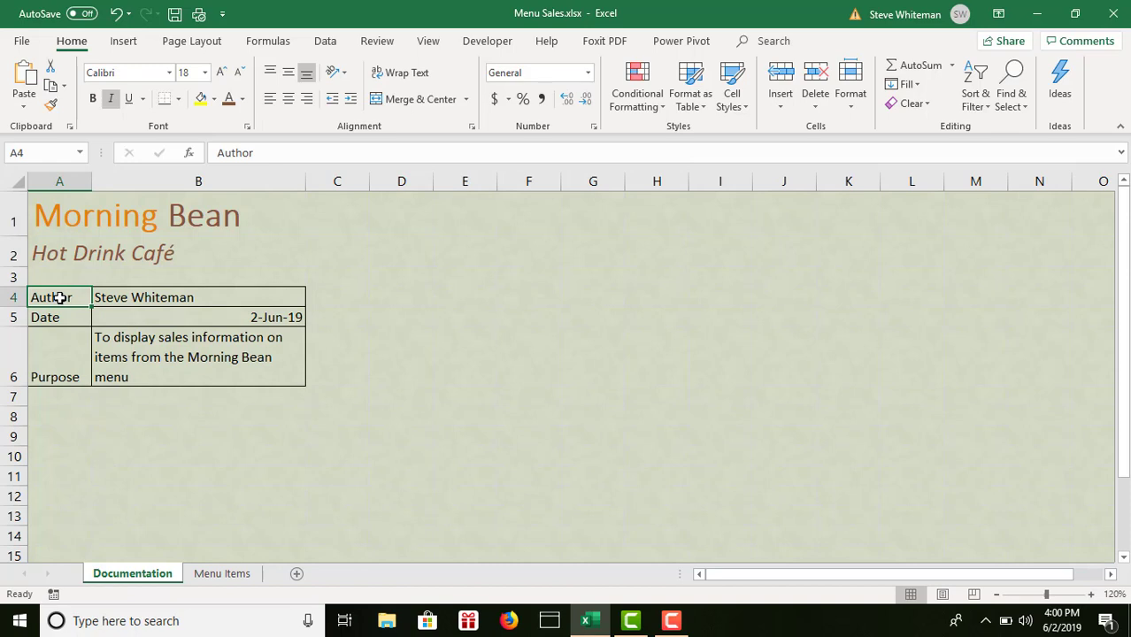
pyautogui.moveTo(59, 300); pyautogui.dragTo(50, 355)
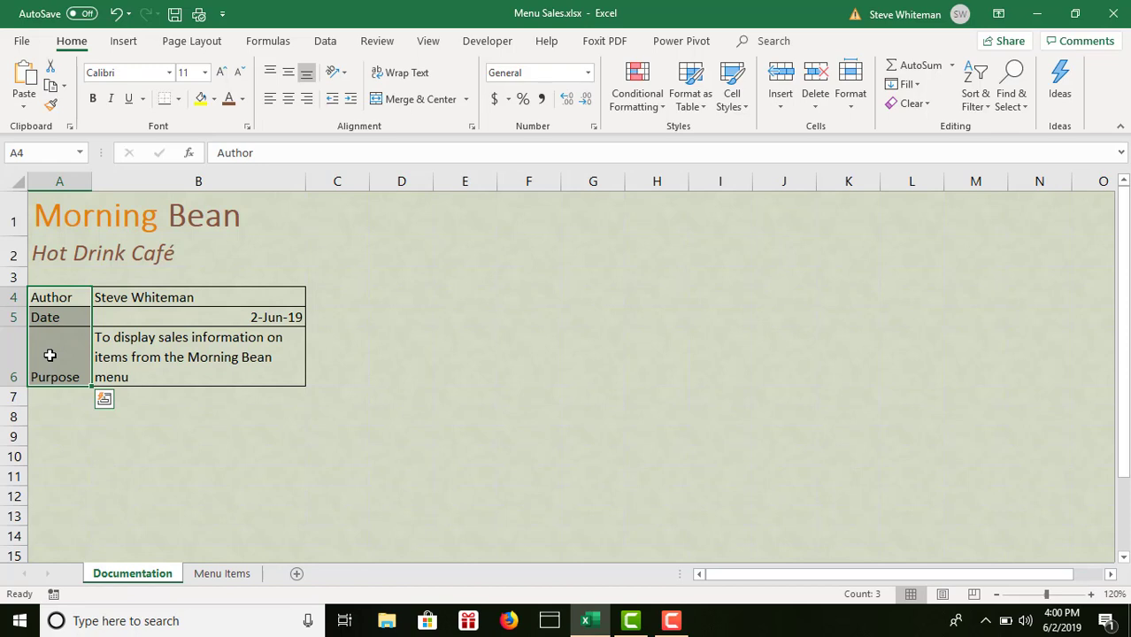
pyautogui.click(746, 108)
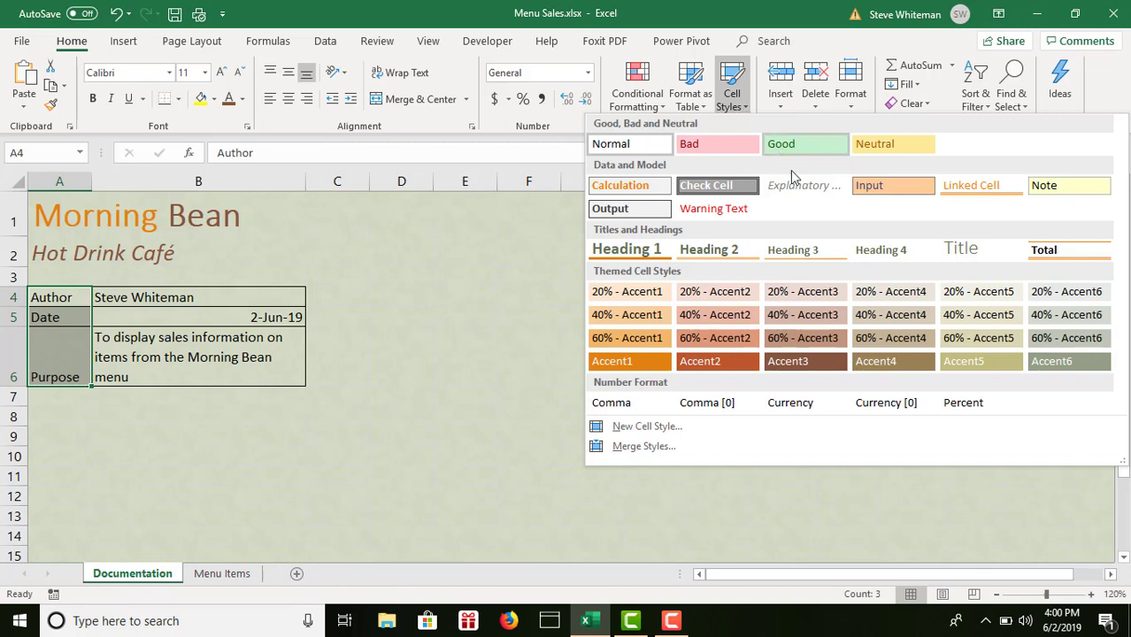
pyautogui.click(807, 370)
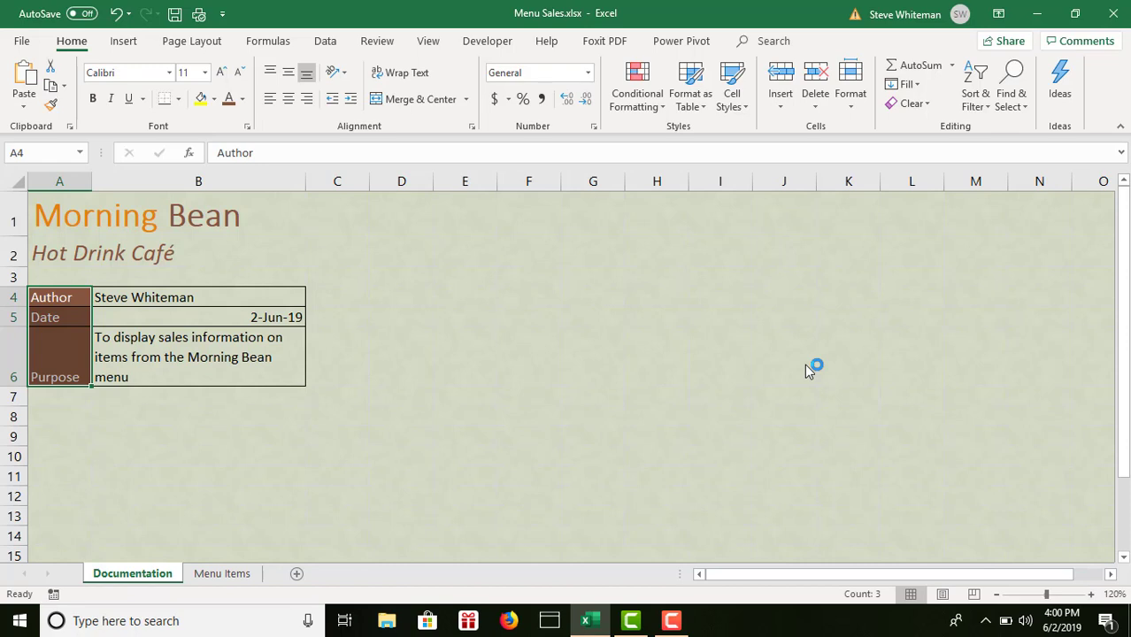
pyautogui.hotkey('ctrl', 'v')
# Give the documentation entries in B4:B6 a brown theme font color and a white fill.
pyautogui.click(256, 292)
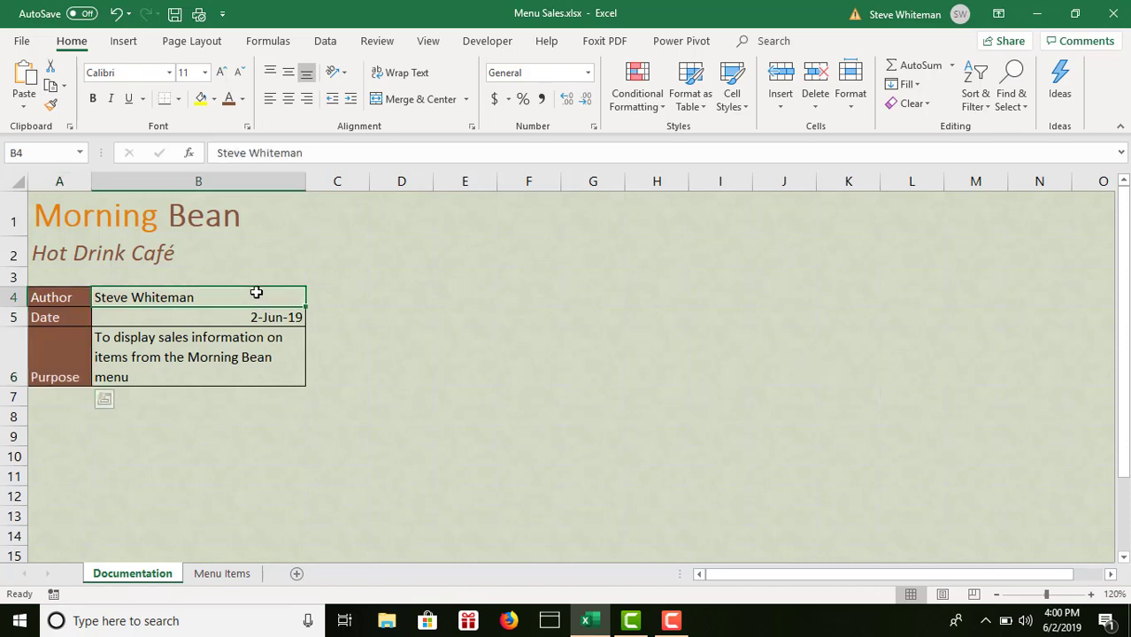
pyautogui.moveTo(255, 292); pyautogui.dragTo(245, 335)
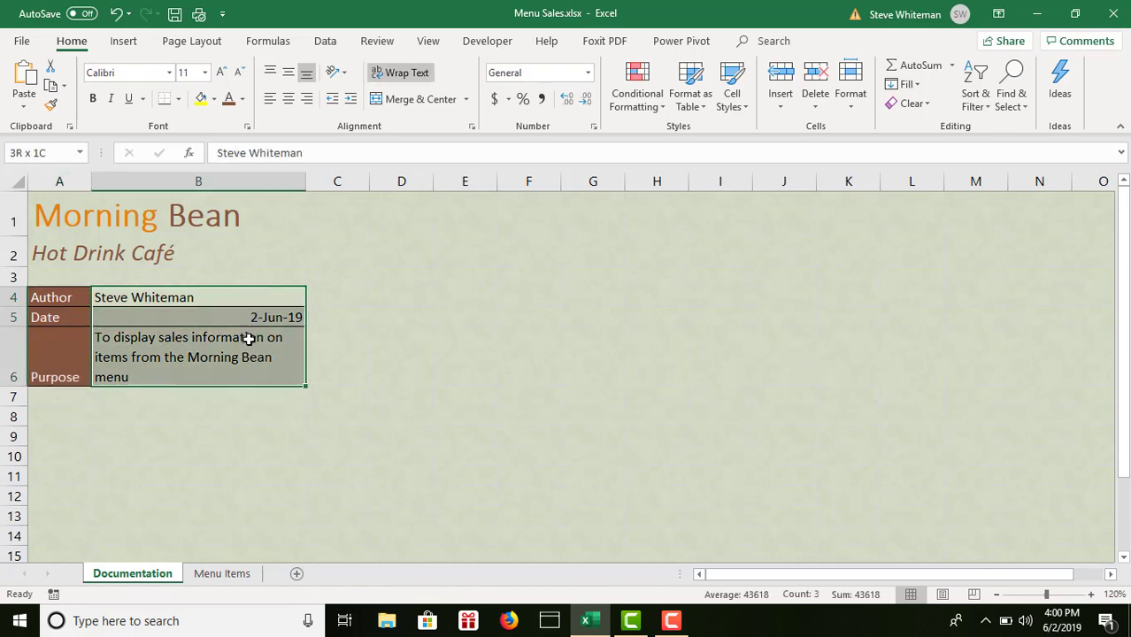
pyautogui.hotkey('ctrl', 'v')
pyautogui.click(243, 99)
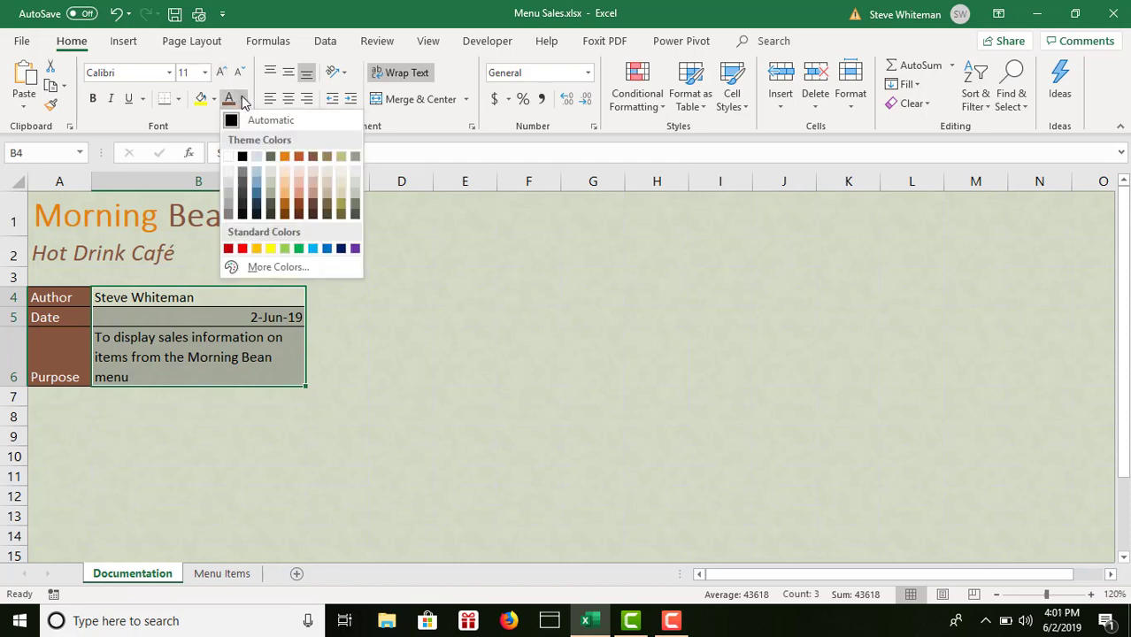
pyautogui.click(312, 155)
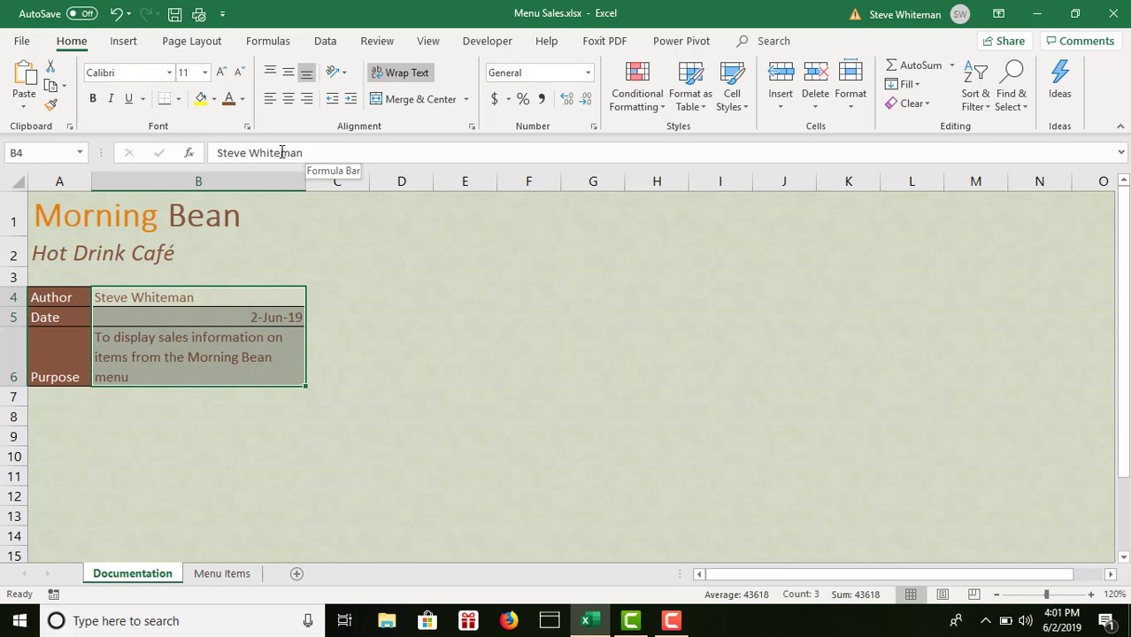
pyautogui.click(215, 99)
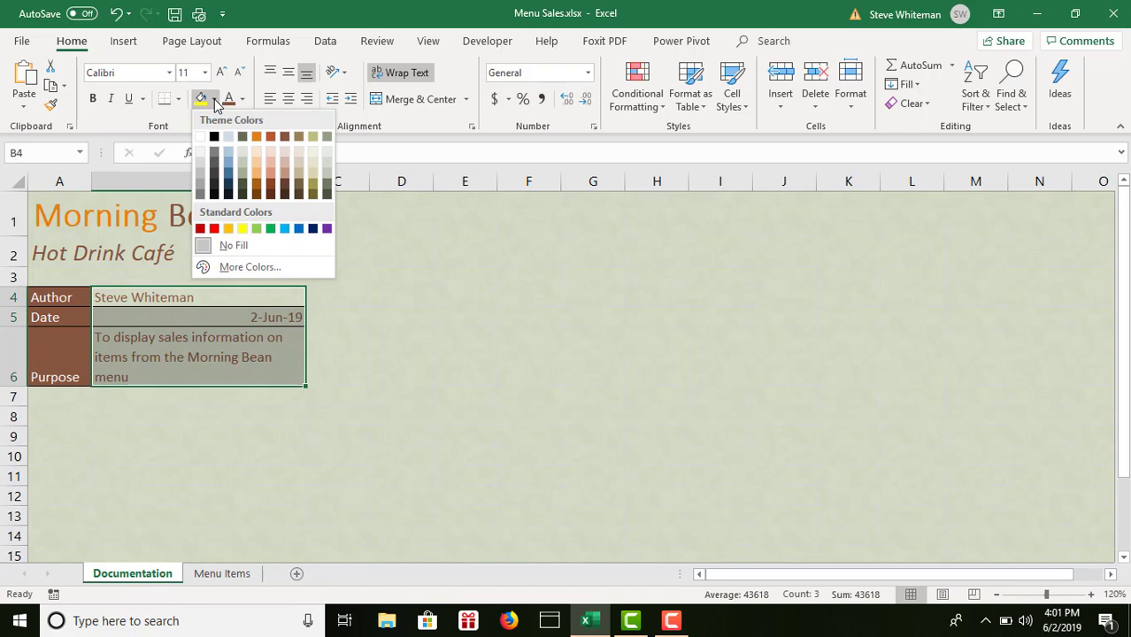
pyautogui.click(203, 139)
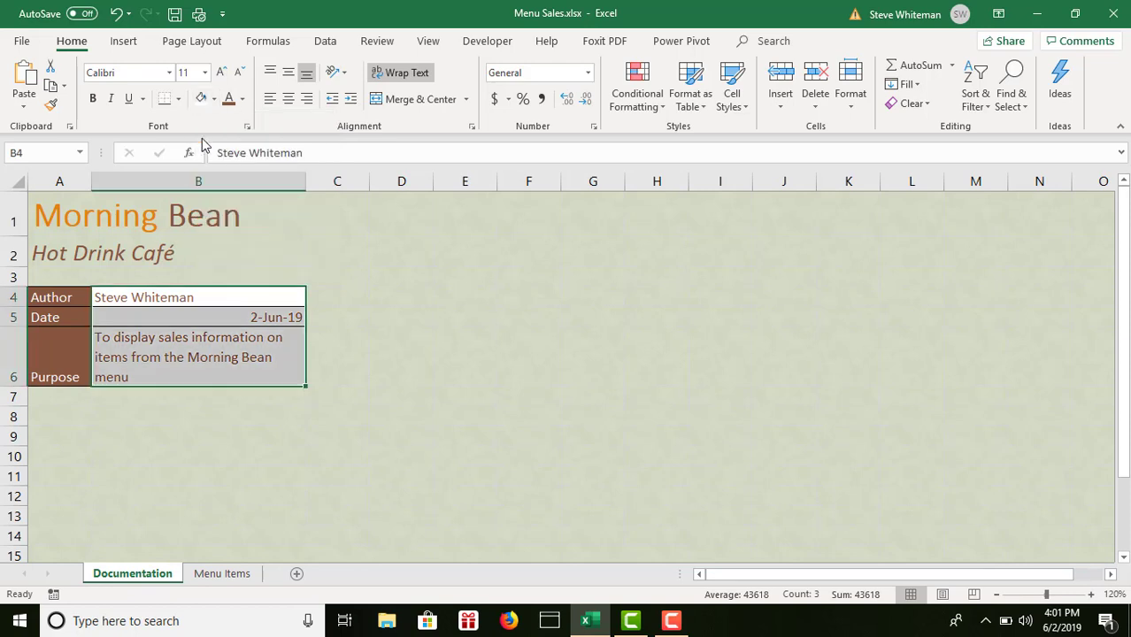
pyautogui.click(362, 202)
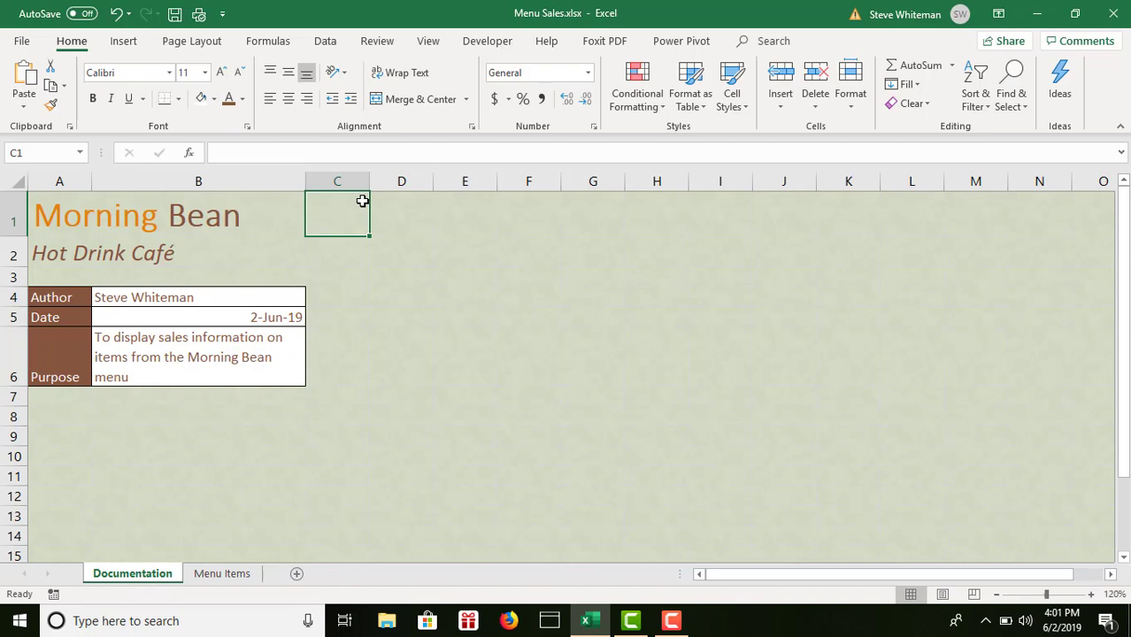
# Display the date in cell B5 in the Long Date format and left-align it.
pyautogui.click(208, 317)
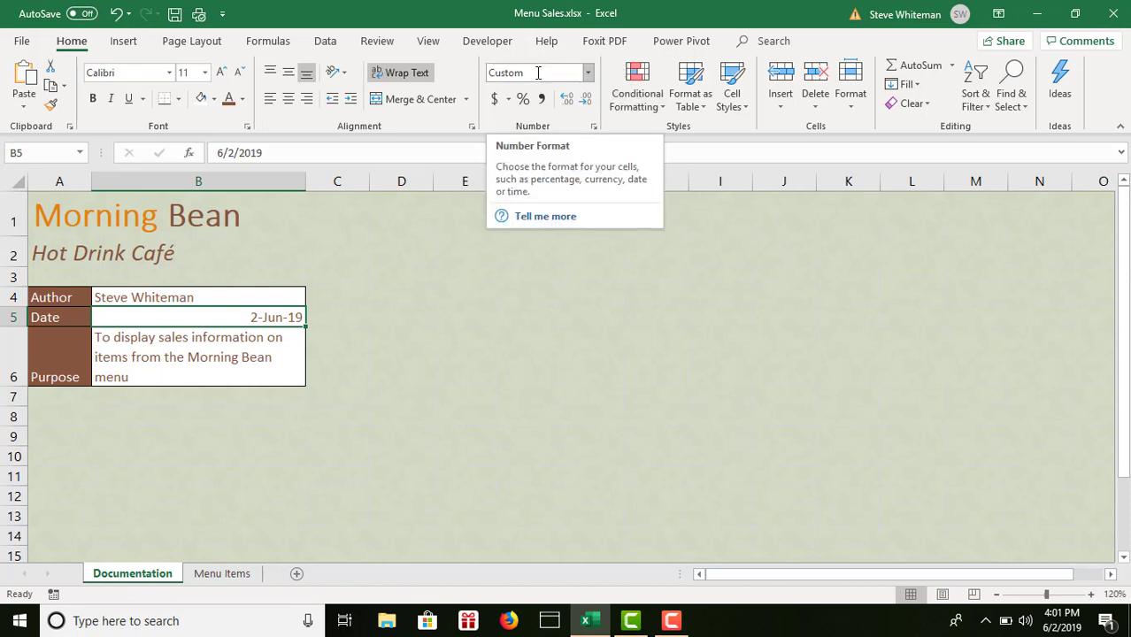
pyautogui.click(589, 74)
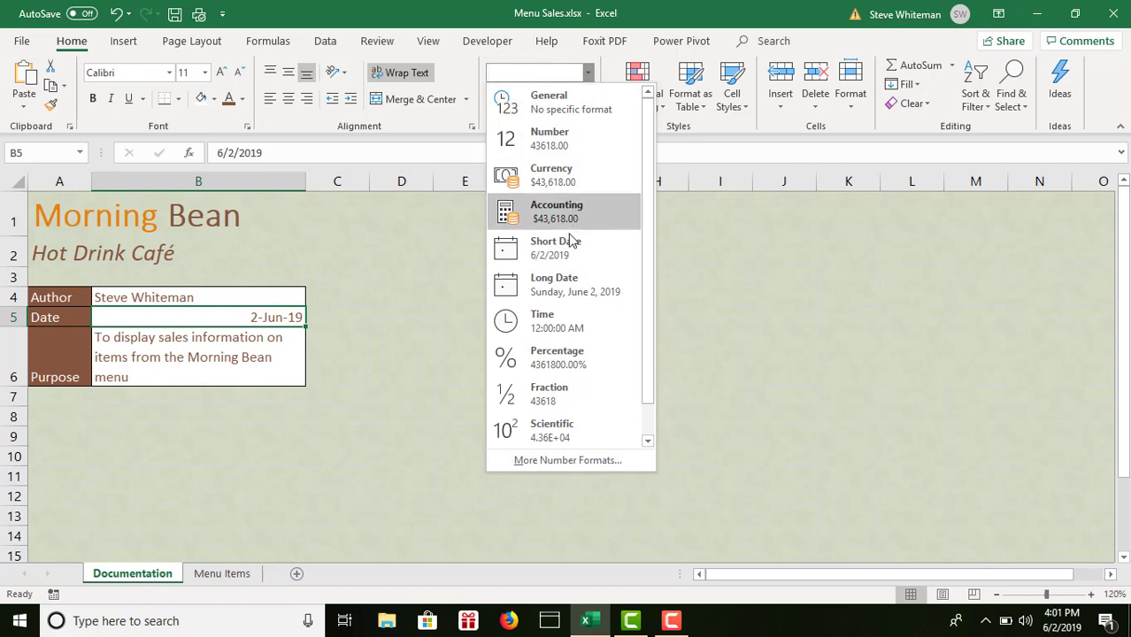
pyautogui.click(566, 289)
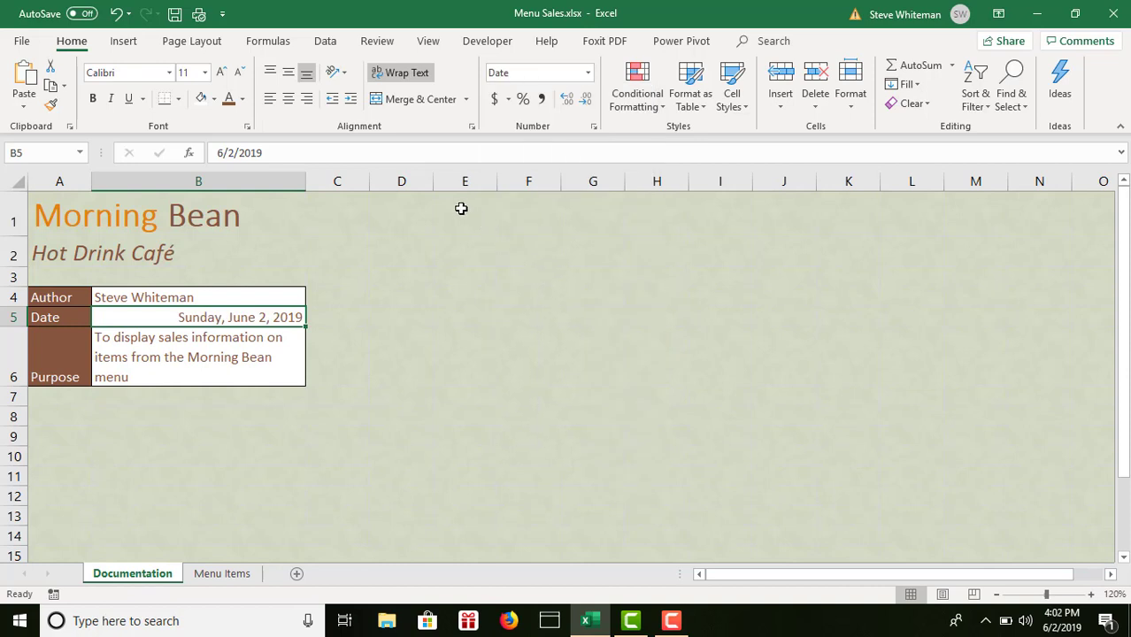
pyautogui.click(270, 99)
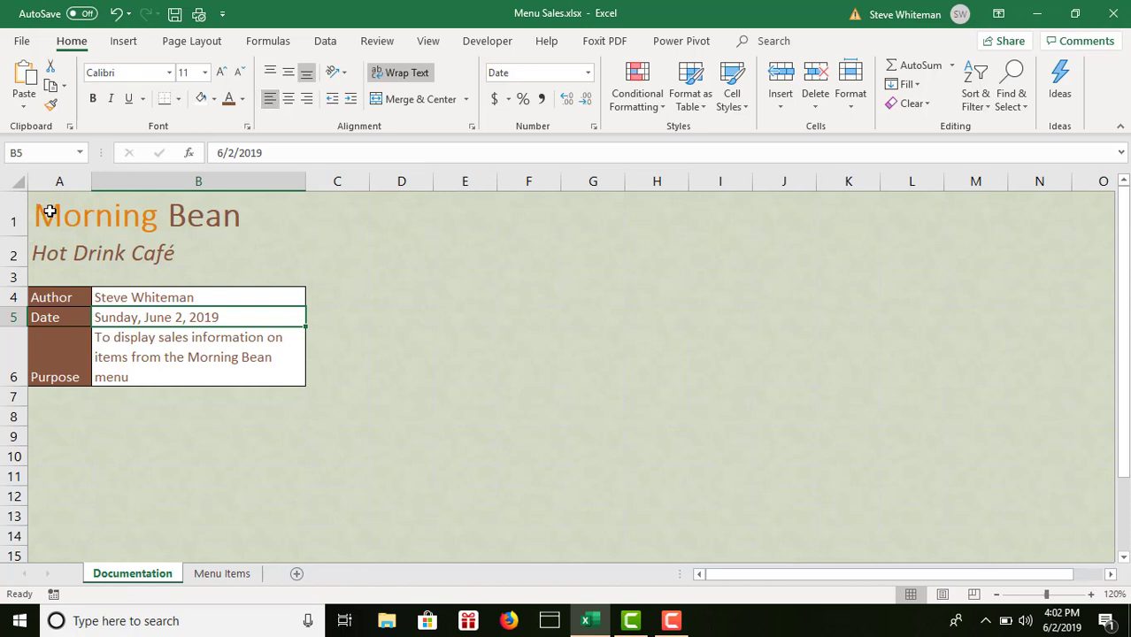
# Copy the formatting of A1:A2 on the Documentation sheet onto A1:A2 of the Menu Items sheet with Format Painter.
pyautogui.moveTo(49, 212); pyautogui.dragTo(49, 241)
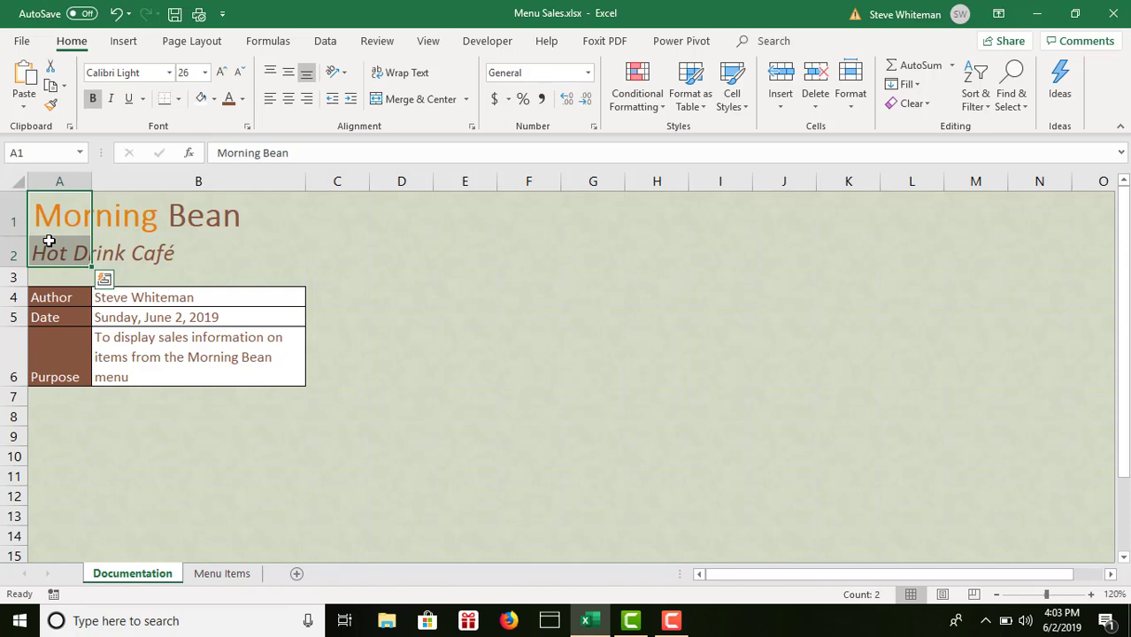
pyautogui.click(53, 106)
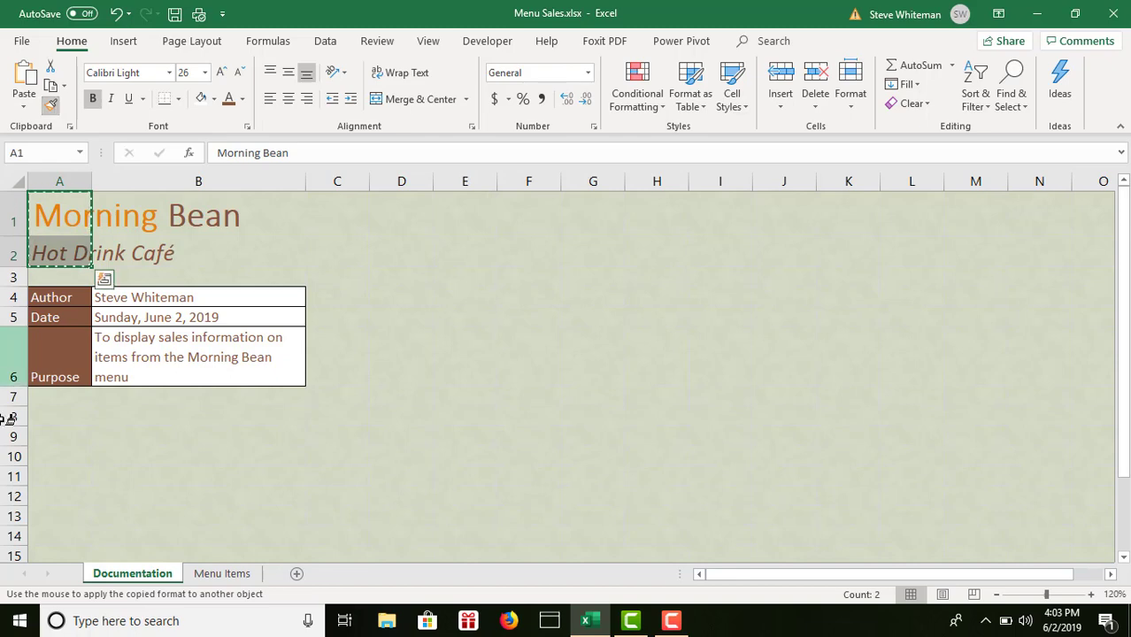
pyautogui.click(212, 577)
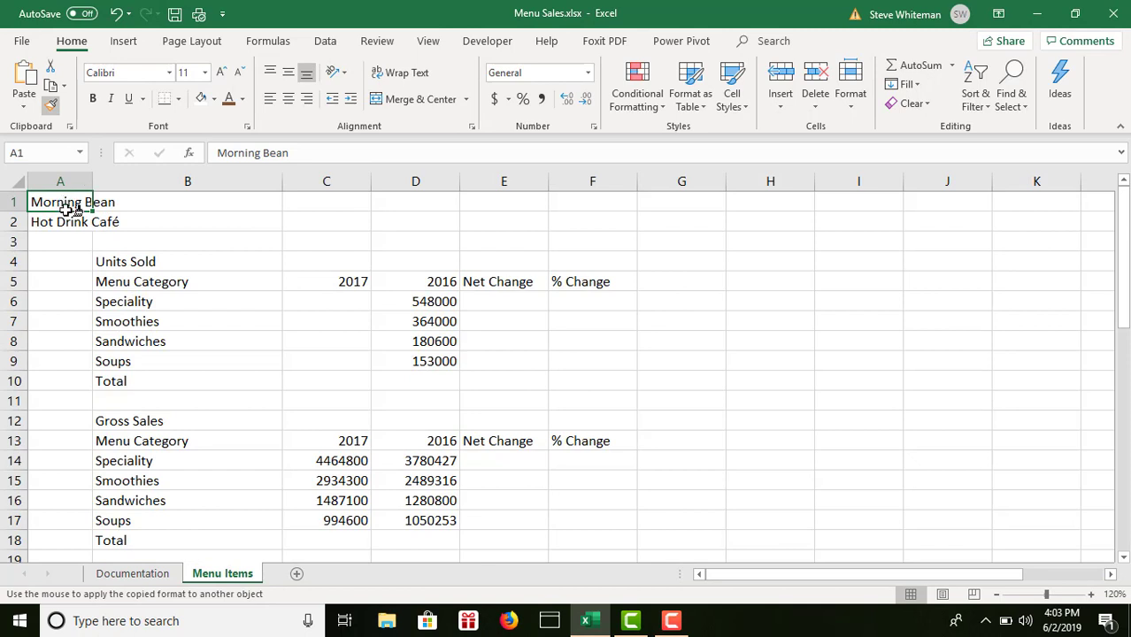
pyautogui.moveTo(75, 202); pyautogui.dragTo(71, 221)
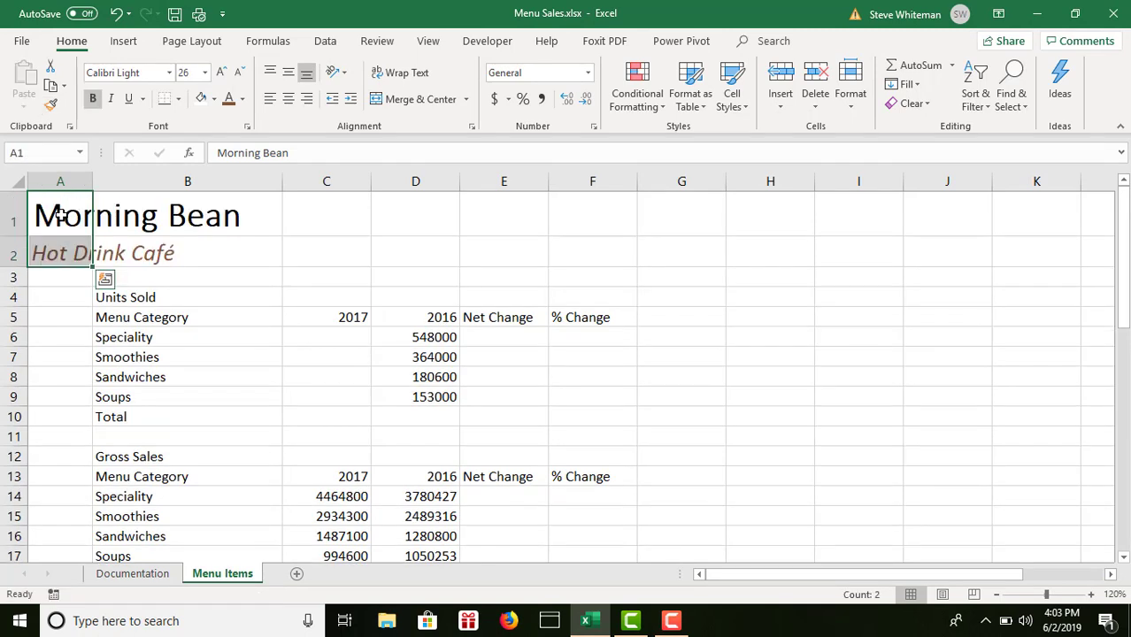
pyautogui.click(340, 229)
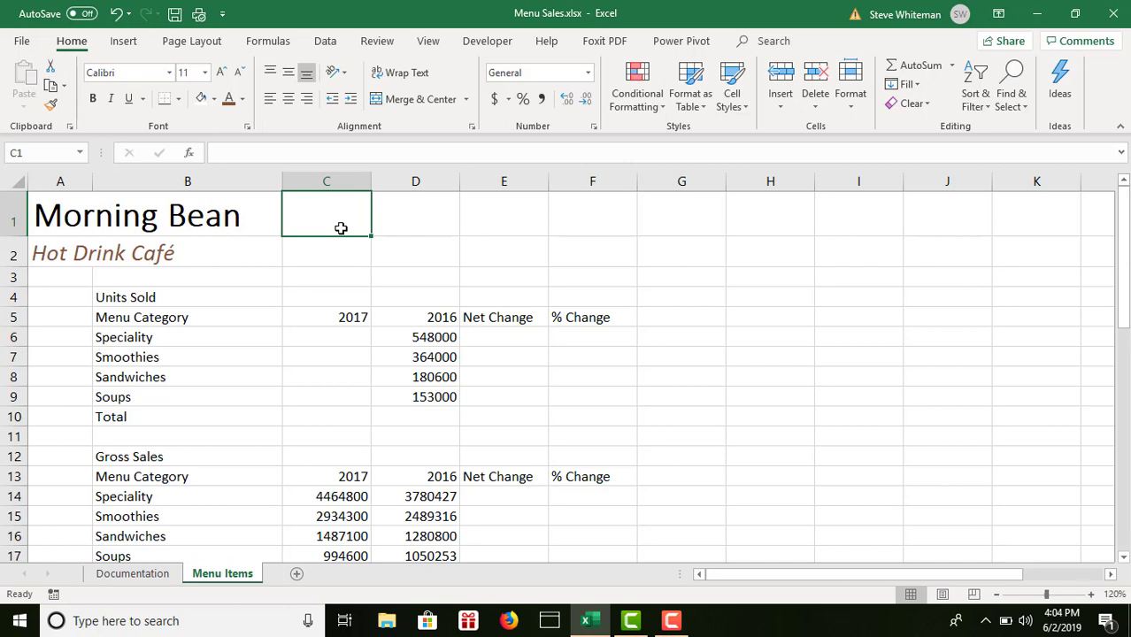
# Color only the word Morning in cell A1 of the Menu Items sheet with Orange, Accent 1.
pyautogui.click(241, 215)
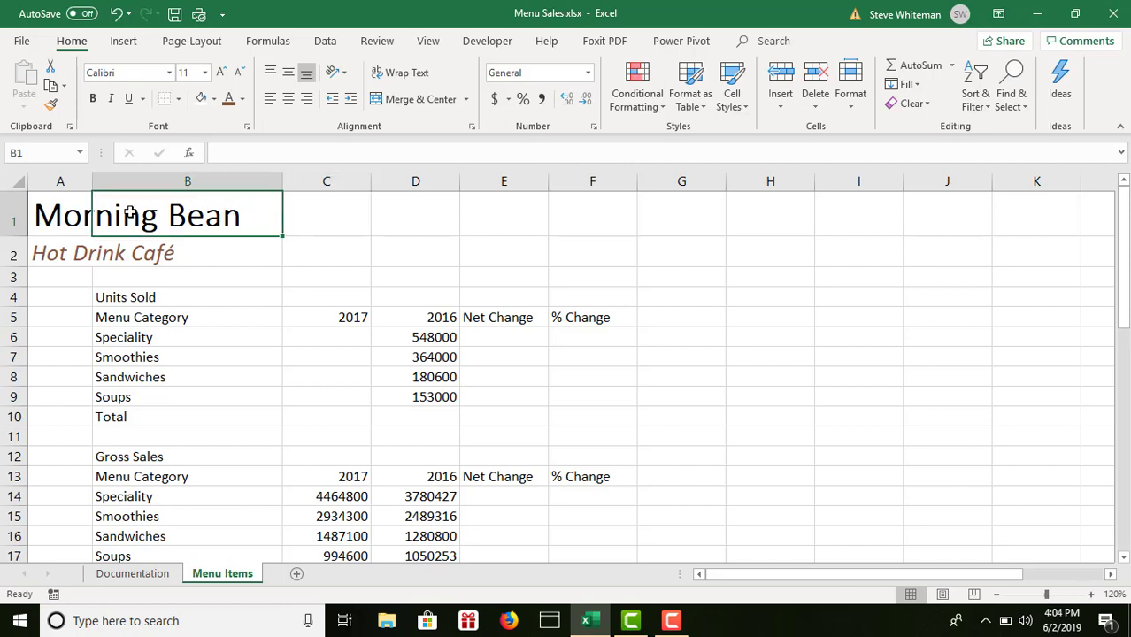
pyautogui.click(69, 226)
pyautogui.click(217, 152)
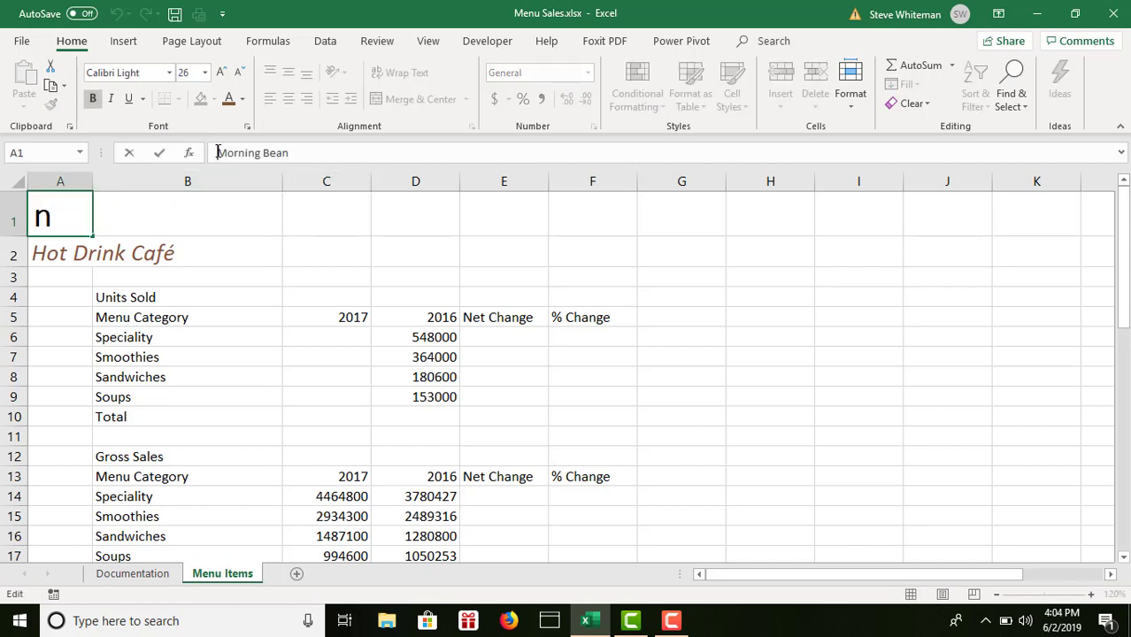
pyautogui.moveTo(218, 153); pyautogui.dragTo(262, 155)
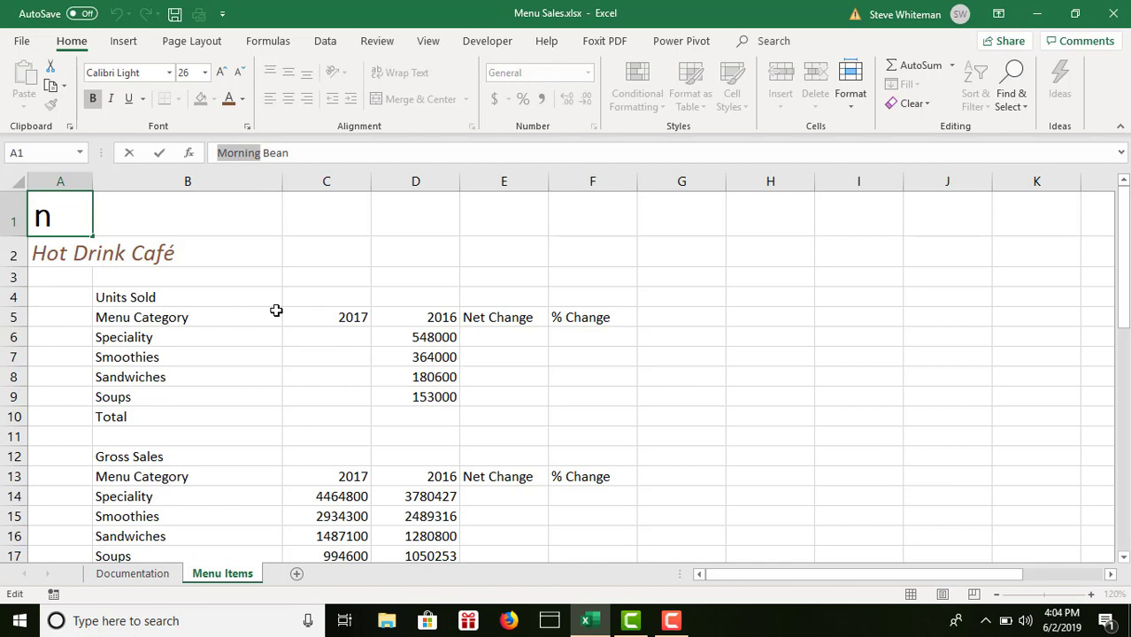
pyautogui.click(245, 102)
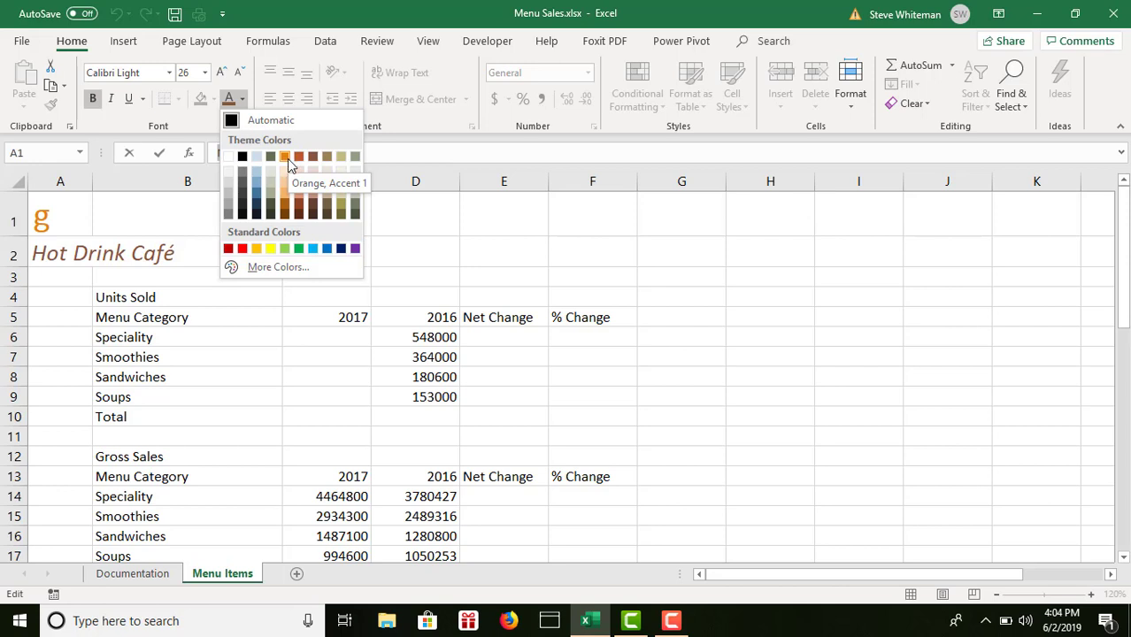
pyautogui.click(286, 160)
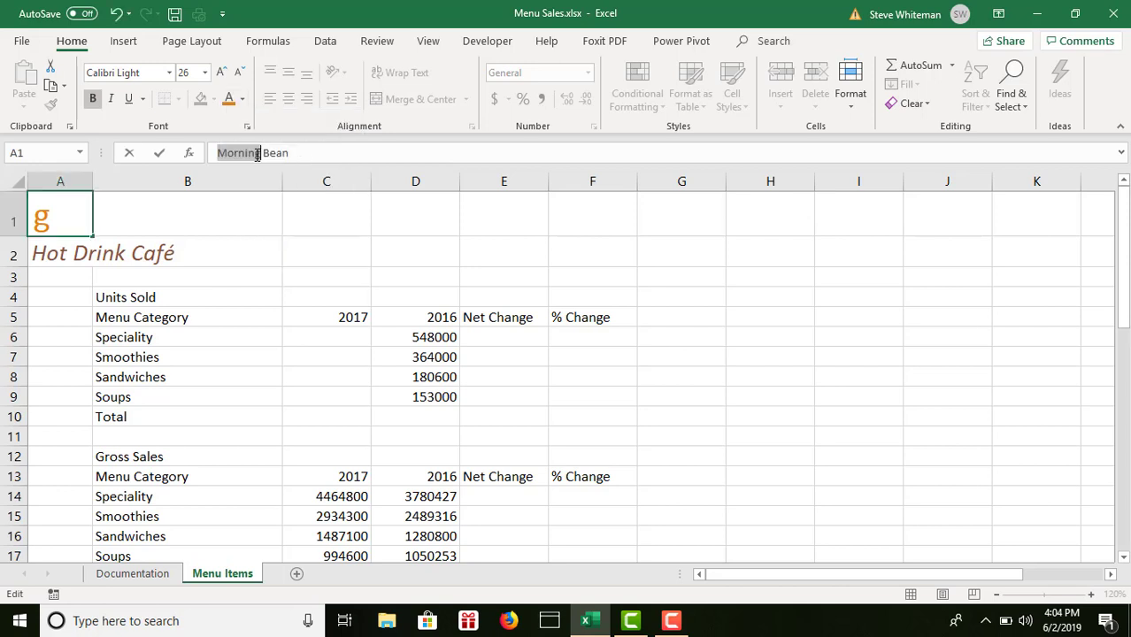
# Color only the word Bean in cell A1 of the Menu Items sheet brown and finish editing the cell.
pyautogui.moveTo(264, 153); pyautogui.dragTo(289, 154)
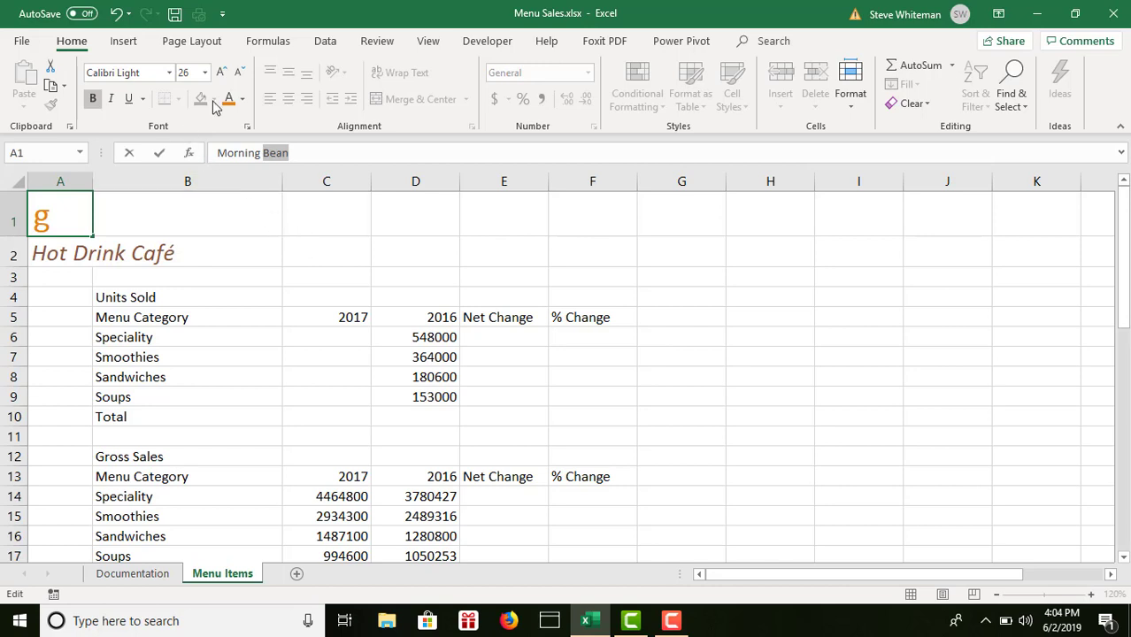
pyautogui.click(244, 99)
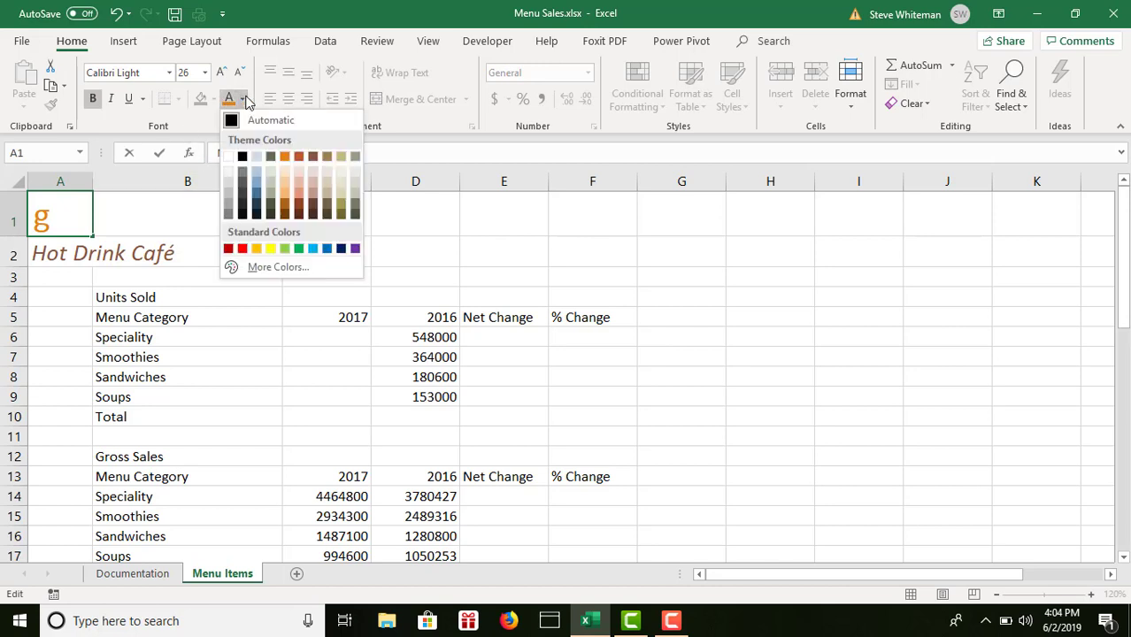
pyautogui.click(315, 156)
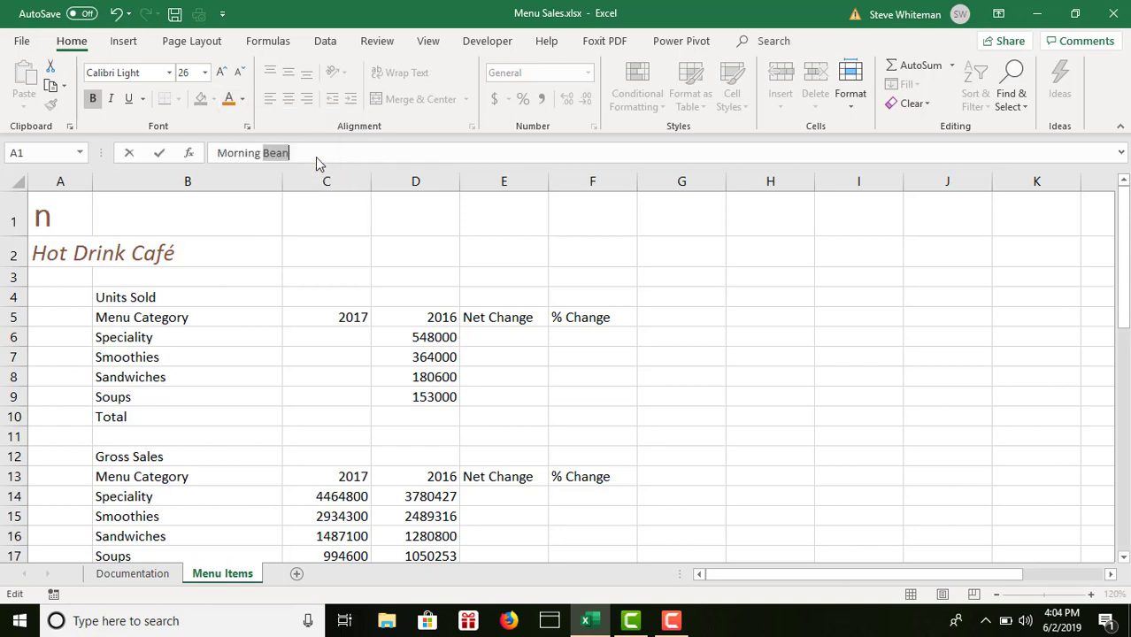
pyautogui.click(406, 206)
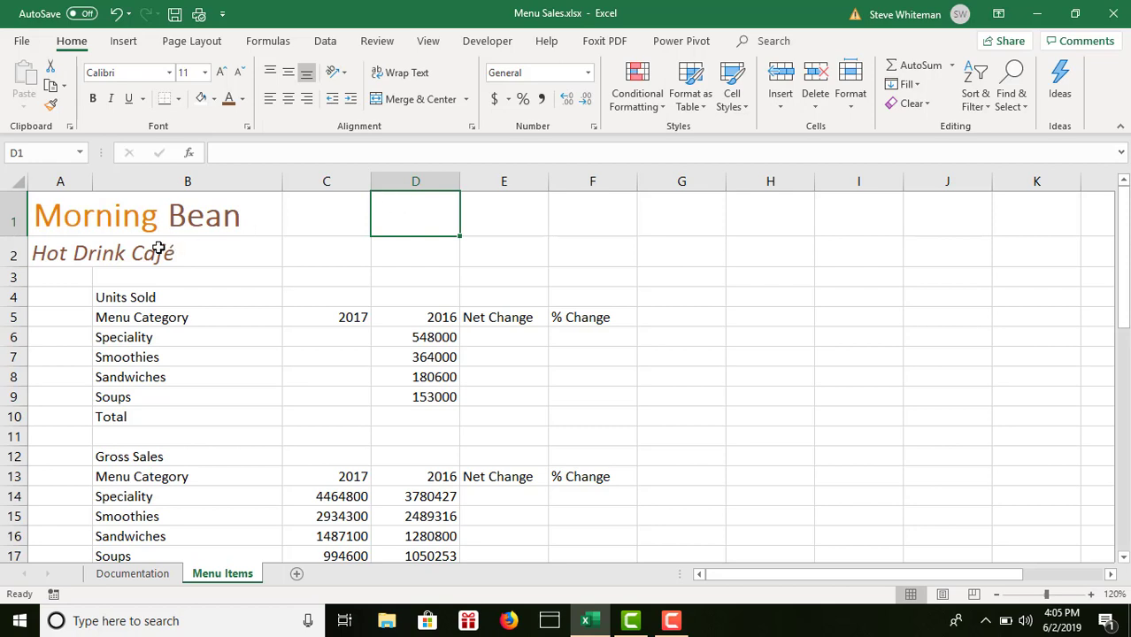
# Apply the Title cell style to the Units Sold heading in B4 and the Gross Sales heading in B12.
pyautogui.click(156, 297)
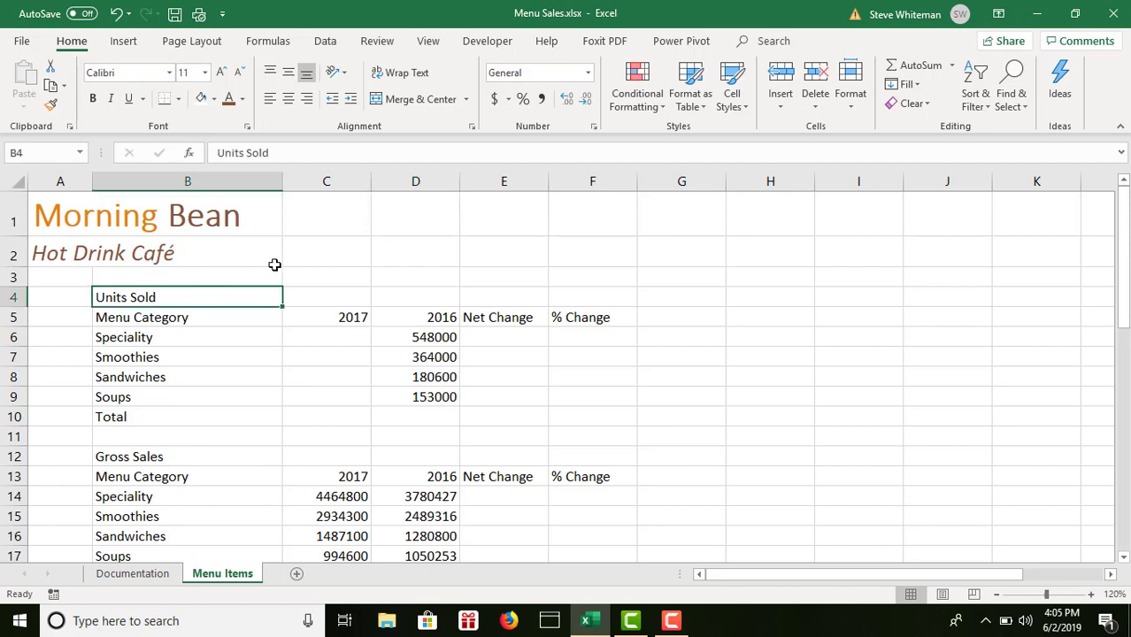
pyautogui.click(741, 105)
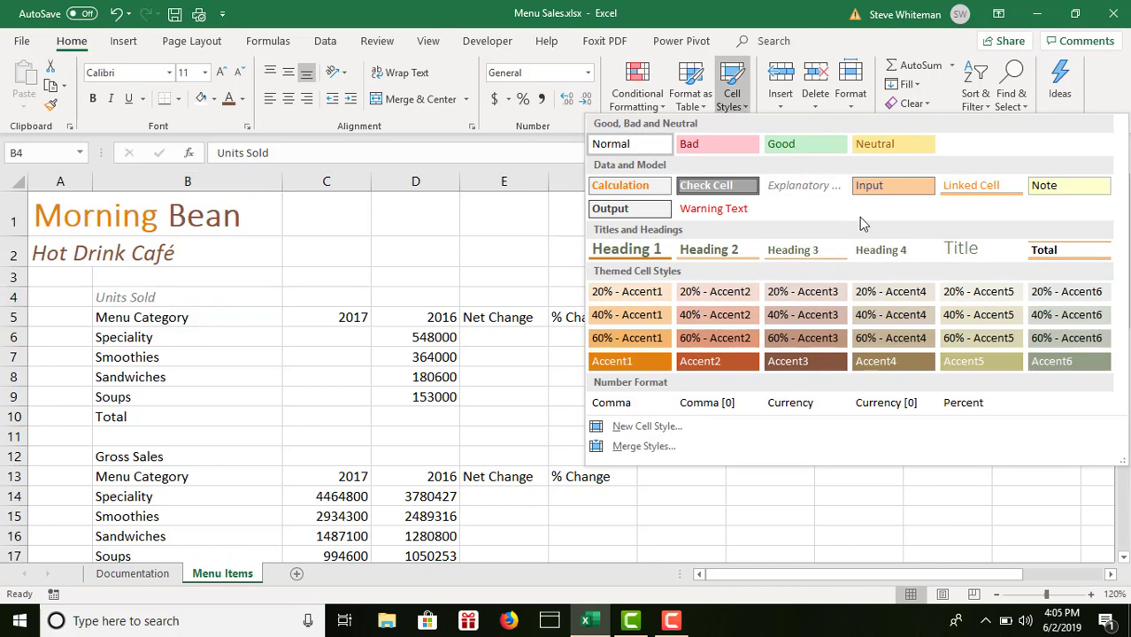
pyautogui.click(963, 251)
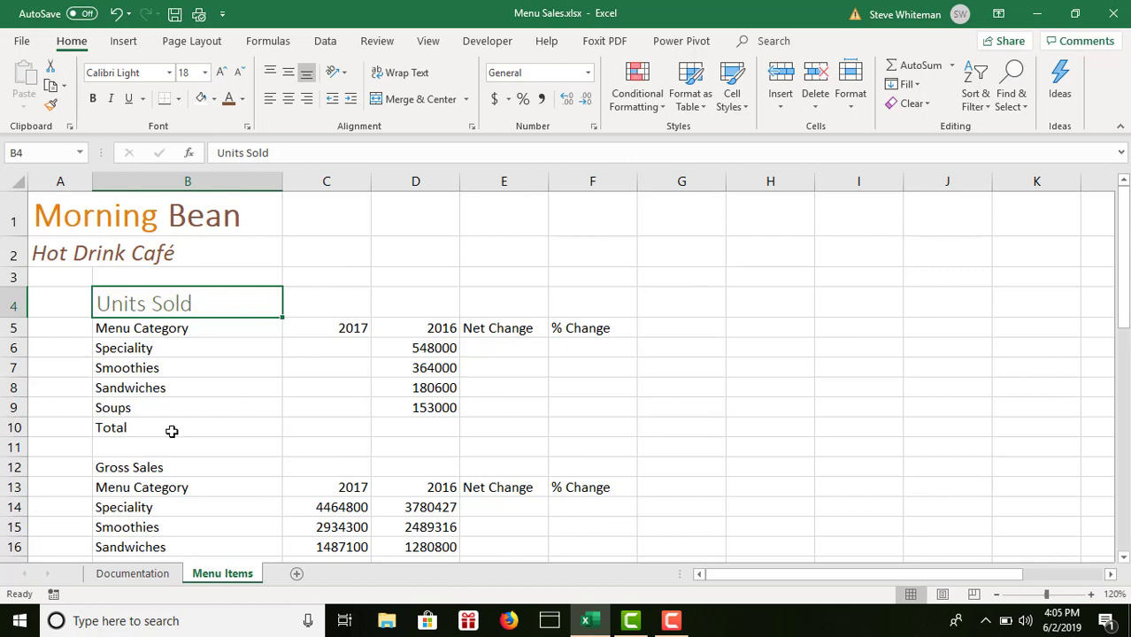
pyautogui.click(158, 470)
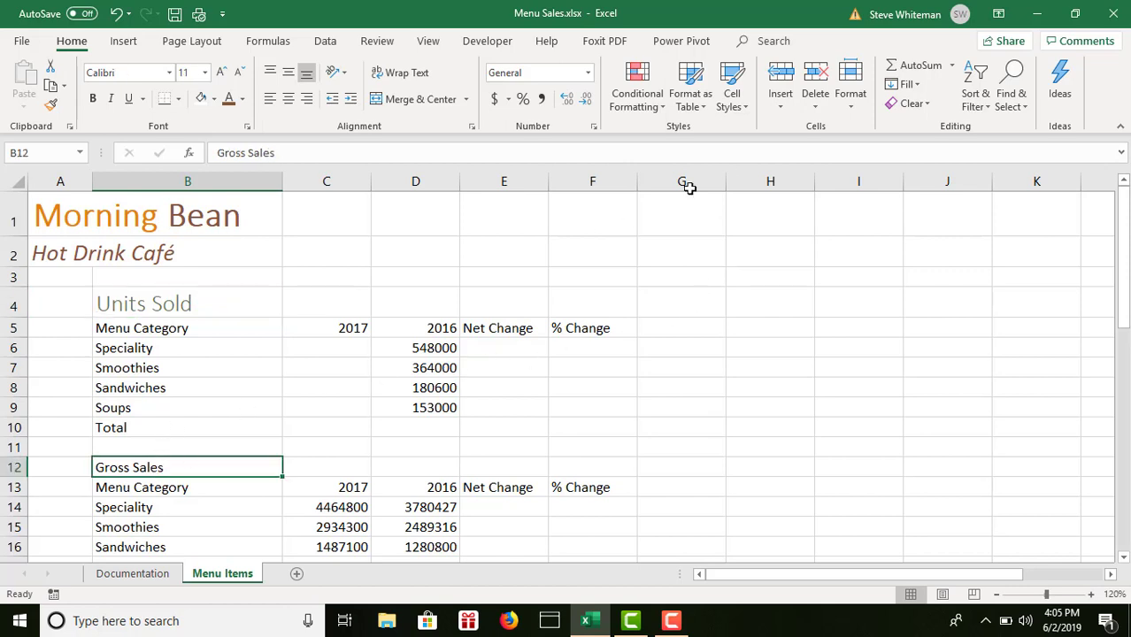
pyautogui.click(746, 111)
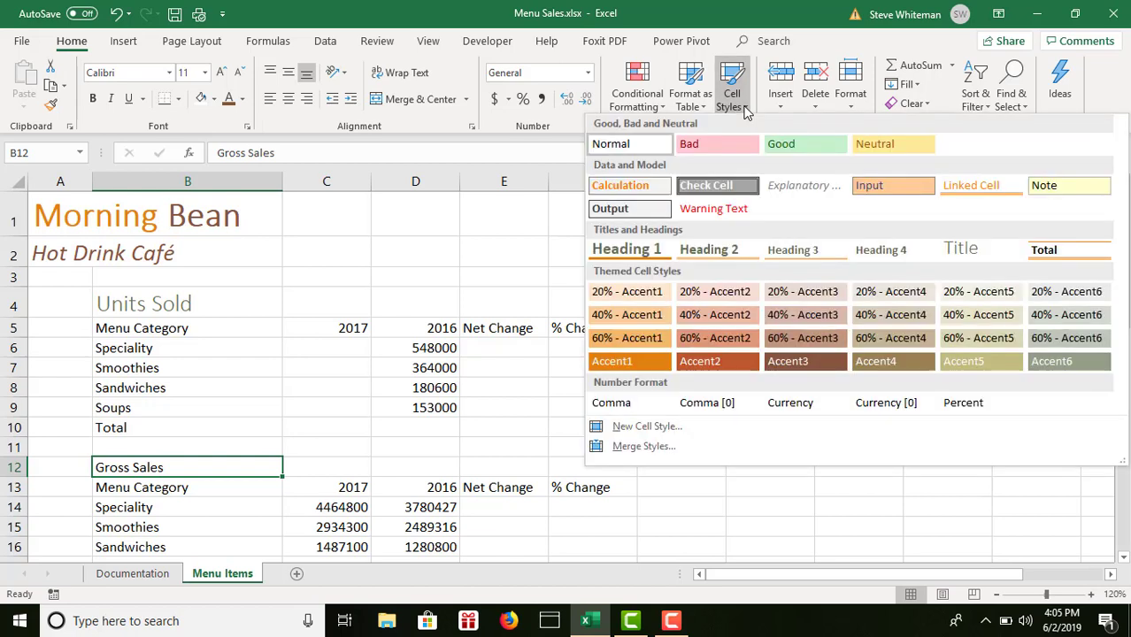
pyautogui.click(954, 252)
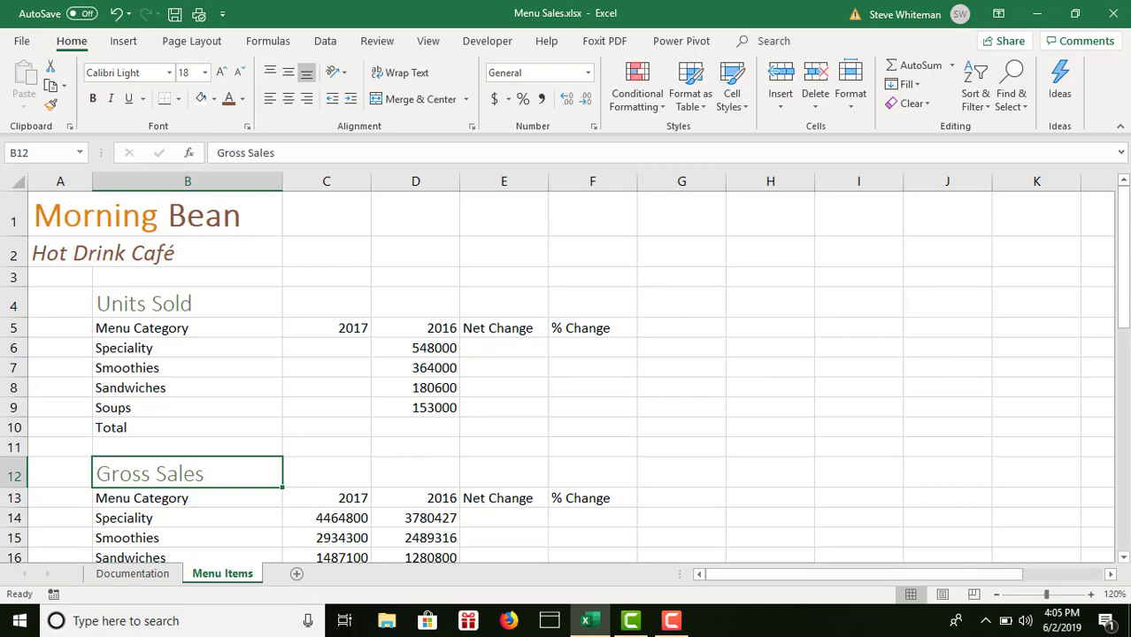
# Apply the Title cell style to the Units Sold per Month heading in cell A20.
pyautogui.click(1124, 558)
pyautogui.click(1124, 558)
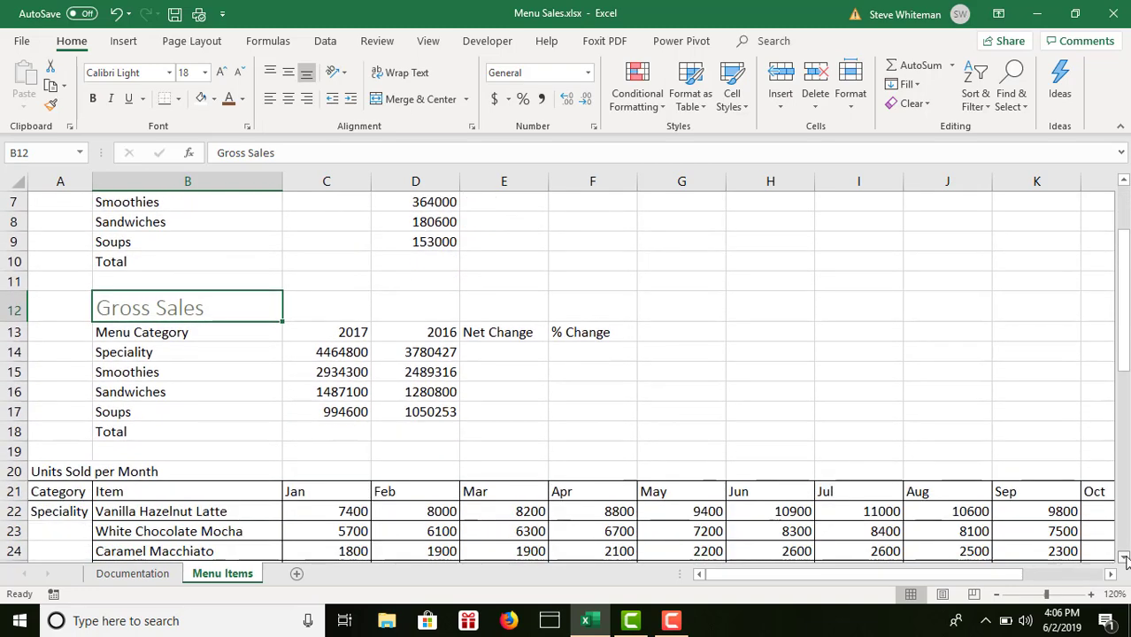
pyautogui.click(60, 431)
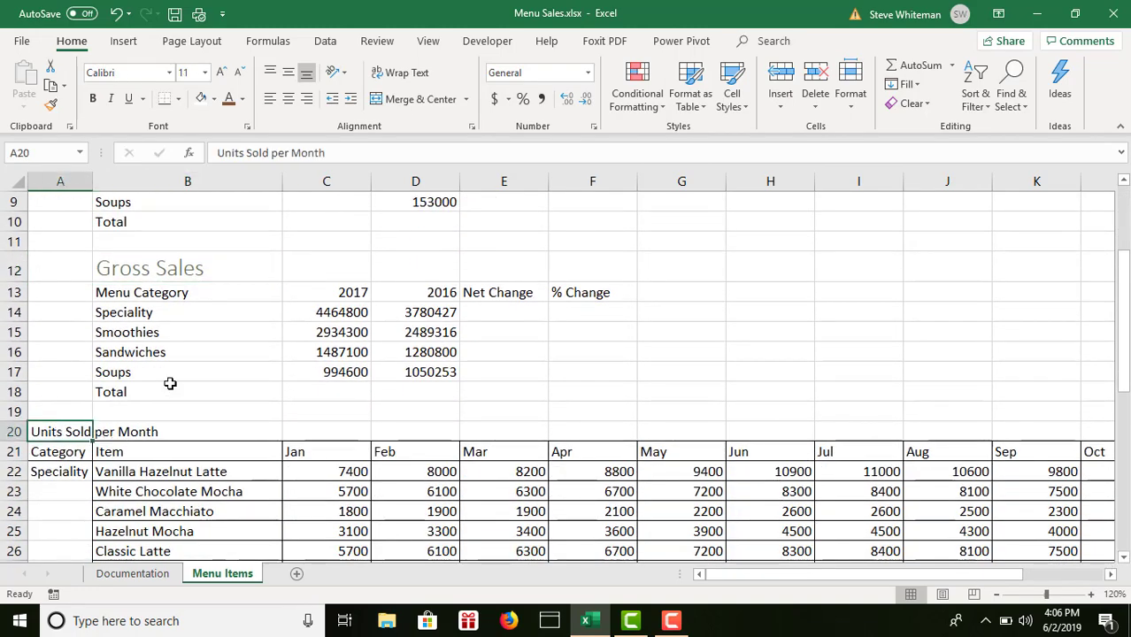
pyautogui.click(748, 103)
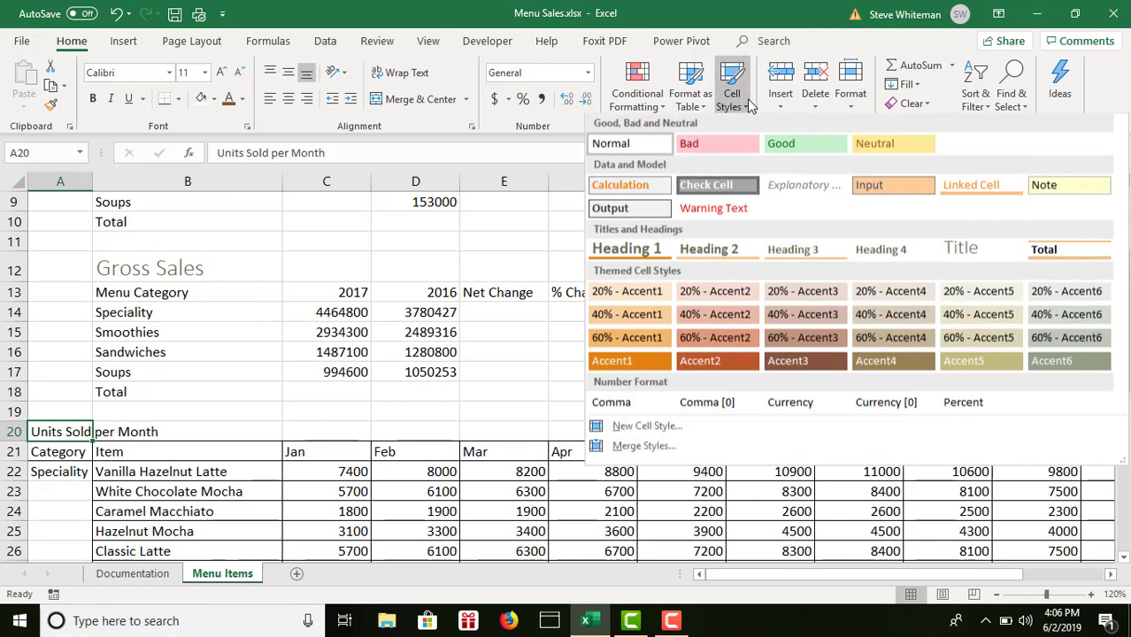
pyautogui.click(962, 257)
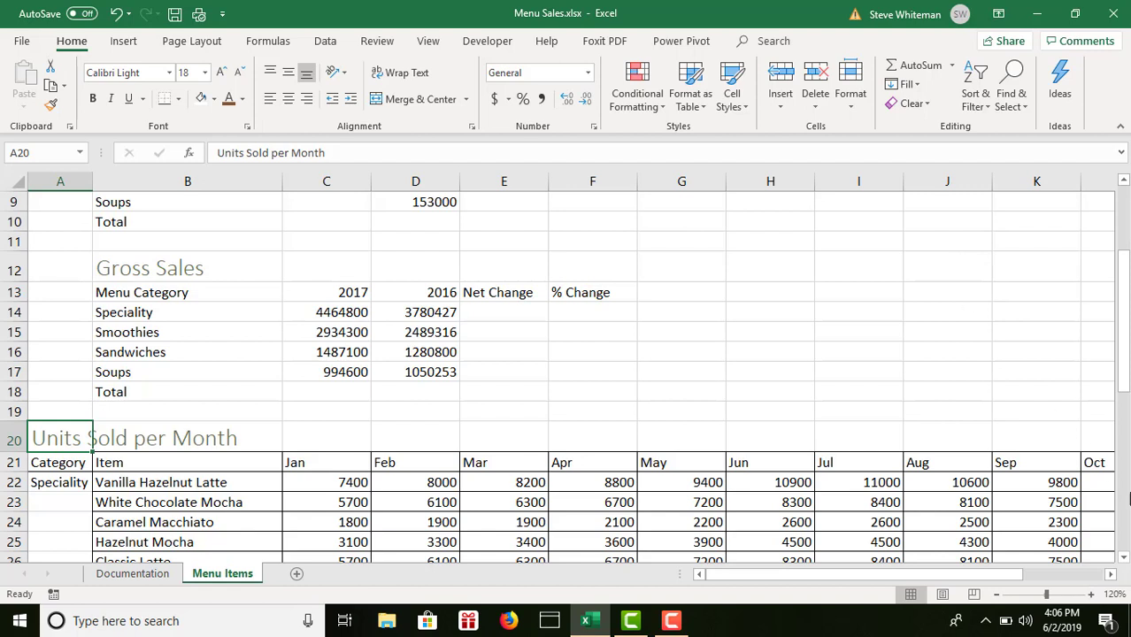
pyautogui.click(1123, 559)
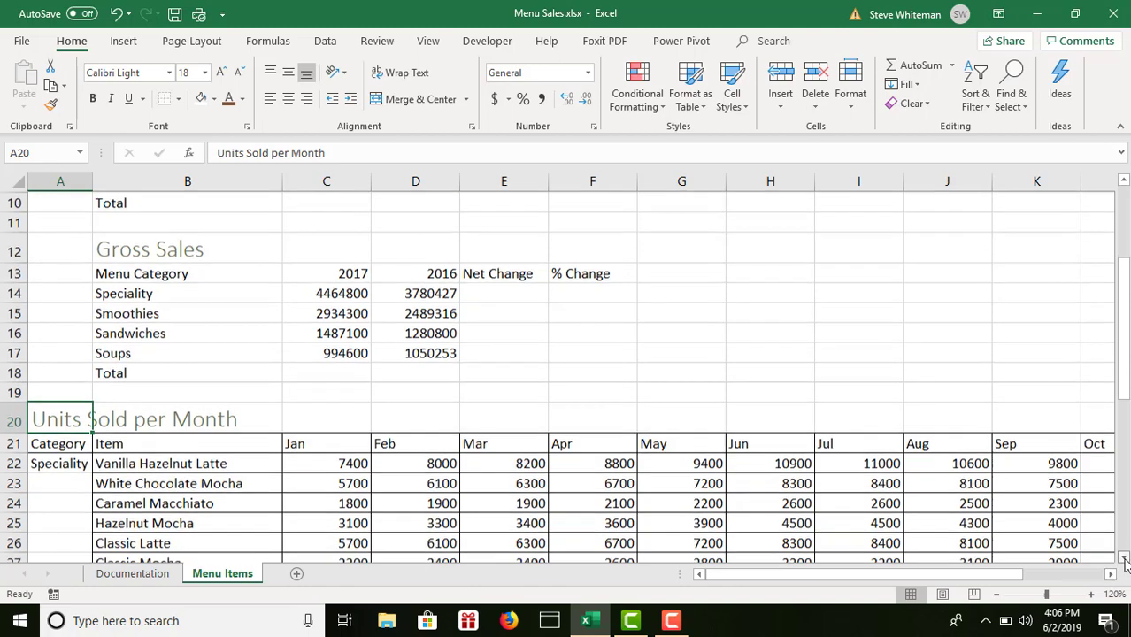
pyautogui.moveTo(1123, 559); pyautogui.dragTo(1124, 559)
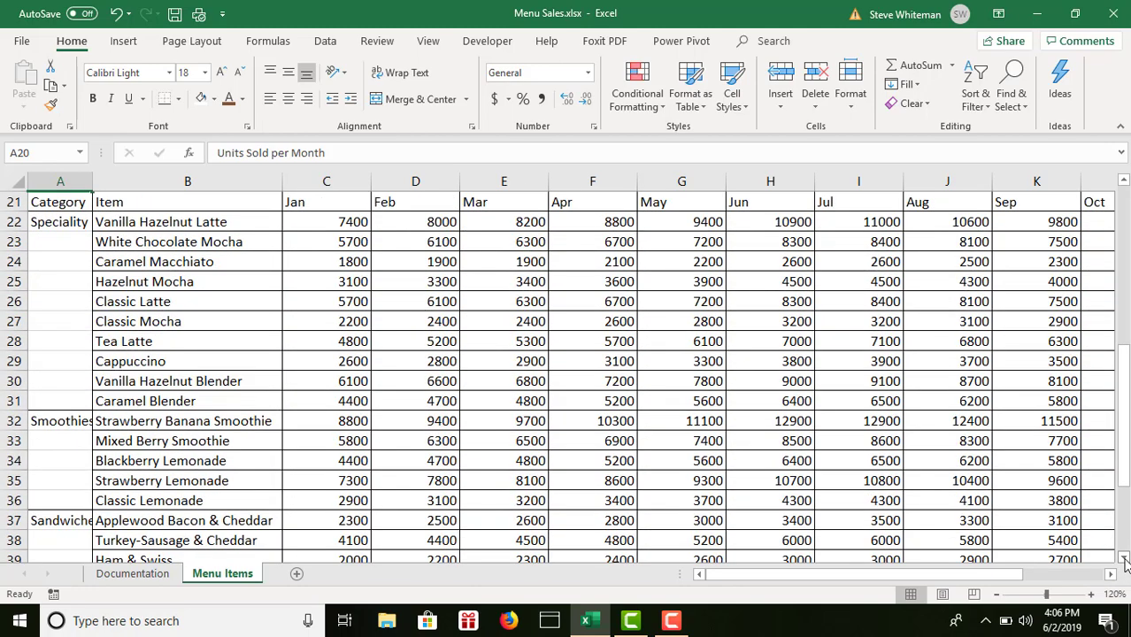
pyautogui.click(1124, 181)
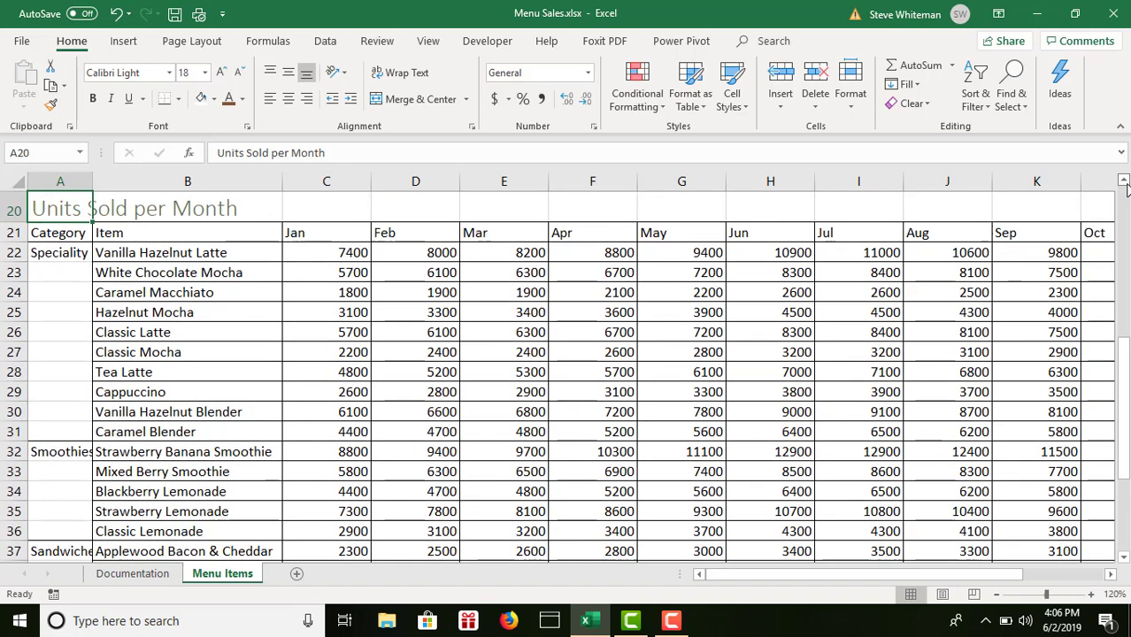